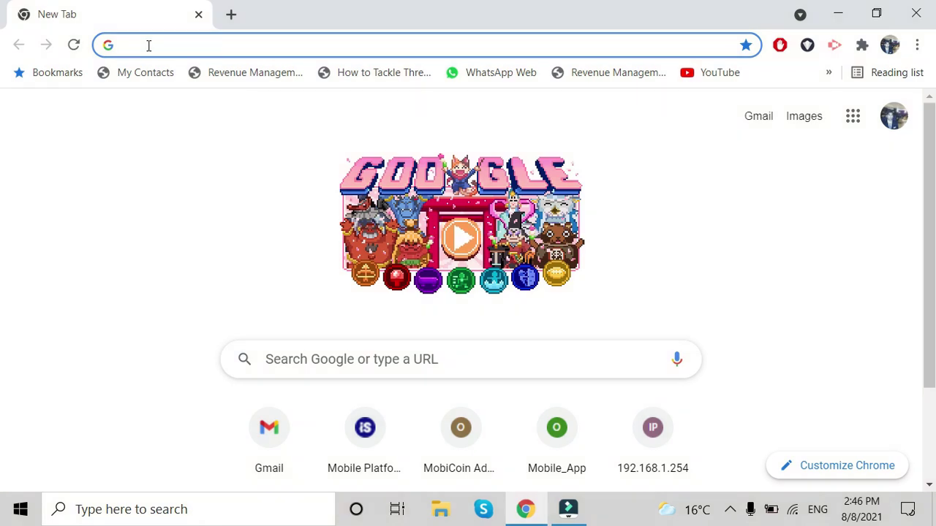
- Search Google for 'SIN NUMBER UPDATE' and open the Canada.ca 'Social Insurance Number – Apply' page
text(sin)
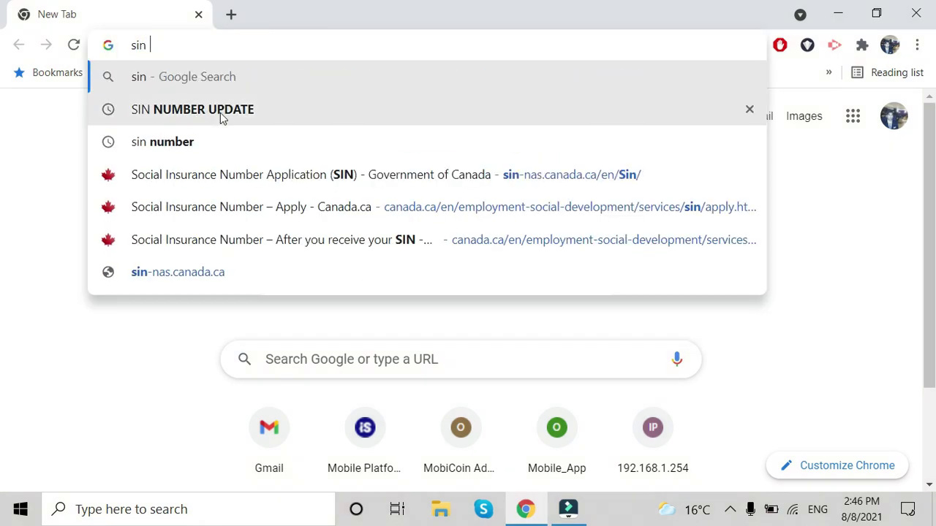
click(221, 116)
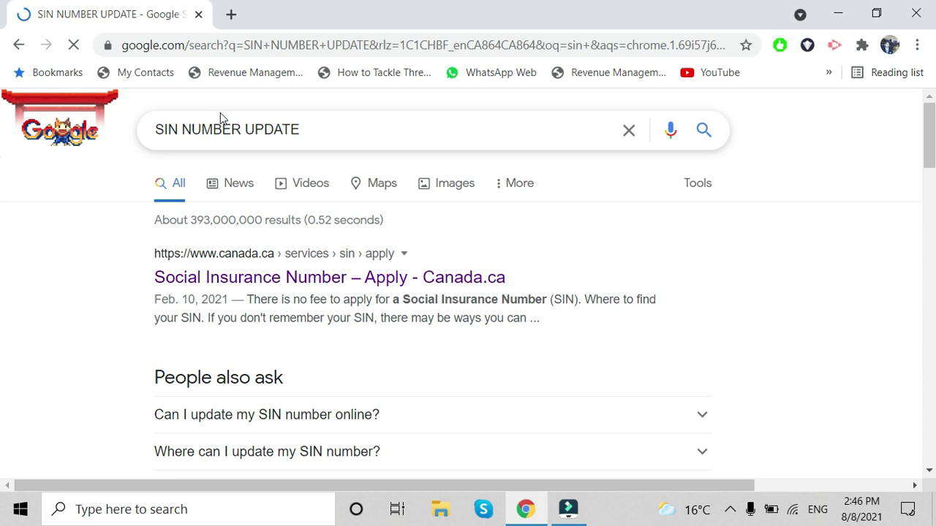
click(324, 279)
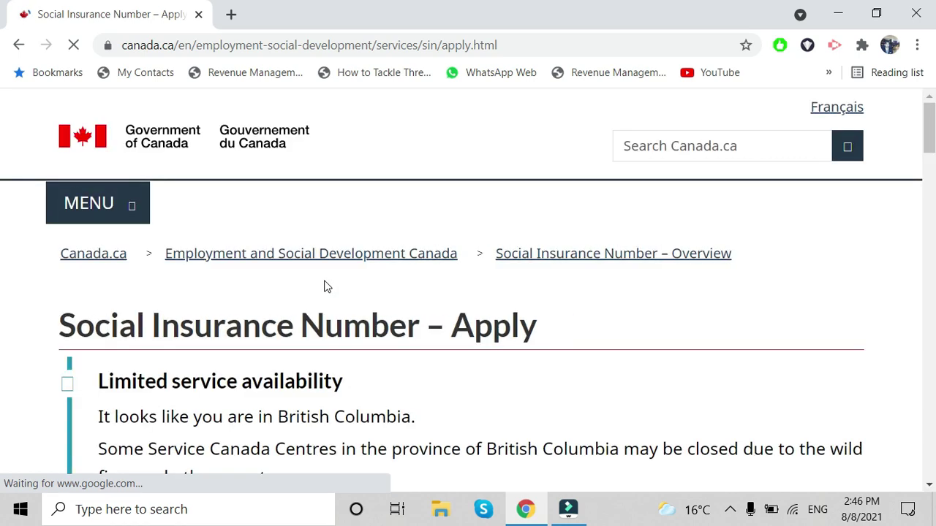
- Scroll the SIN Apply page past 'Applying for a SIN' to the 'Apply online' section
scroll(449, 366, down, 8)
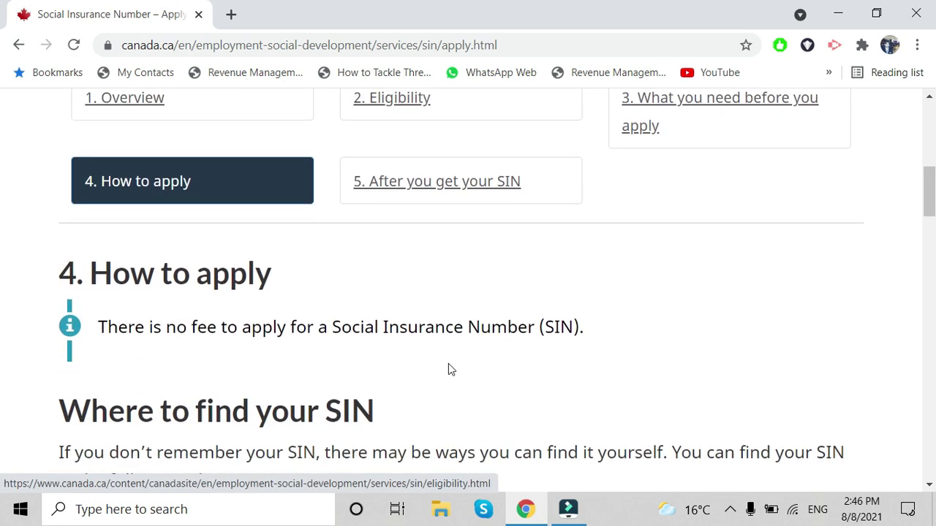
scroll(449, 364, down, 3)
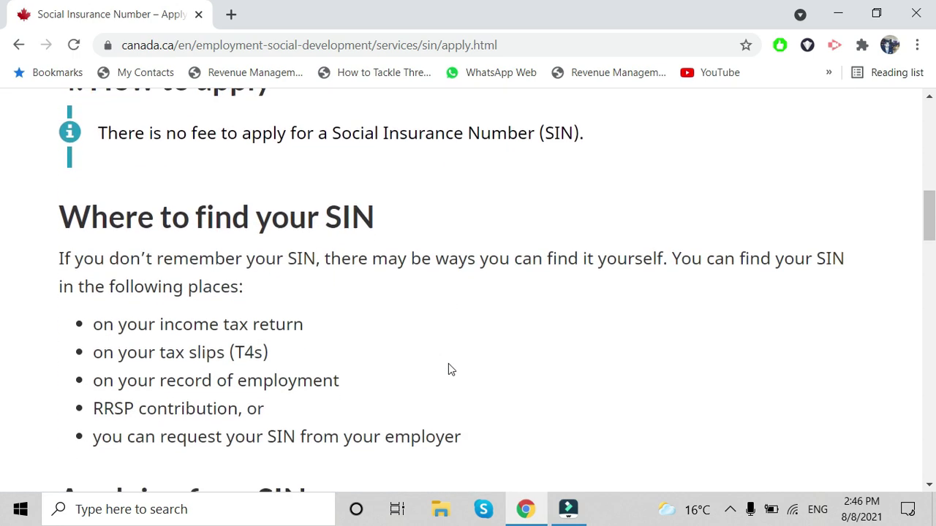
scroll(448, 366, down, 2)
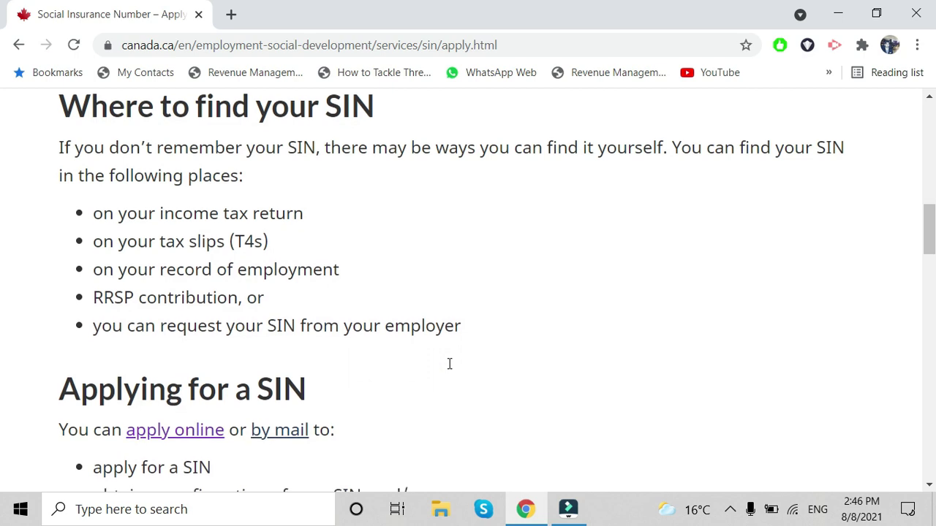
scroll(450, 366, down, 4)
scroll(450, 369, up, 1)
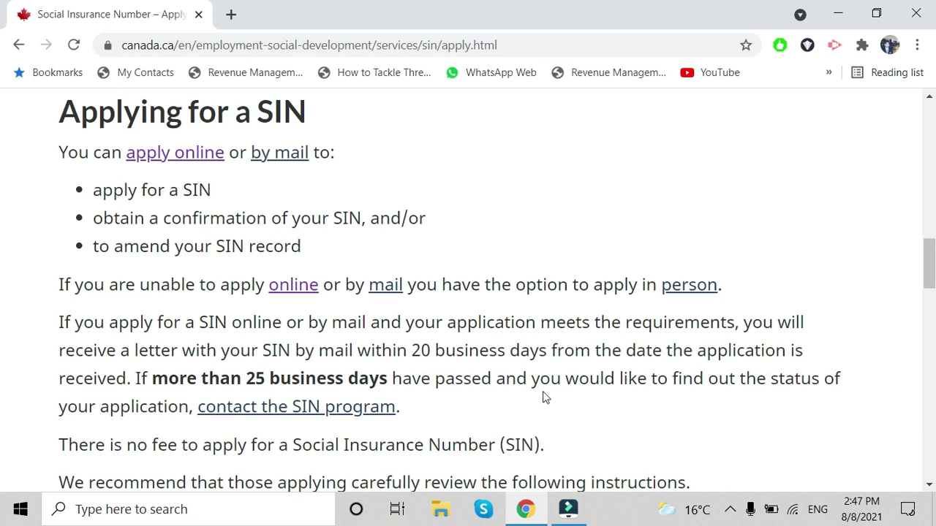
scroll(543, 397, down, 6)
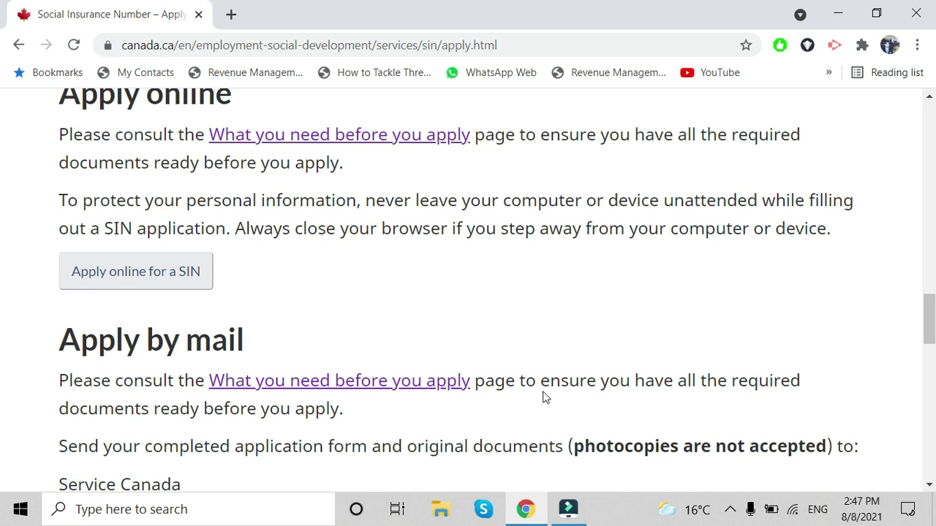
scroll(543, 397, up, 1)
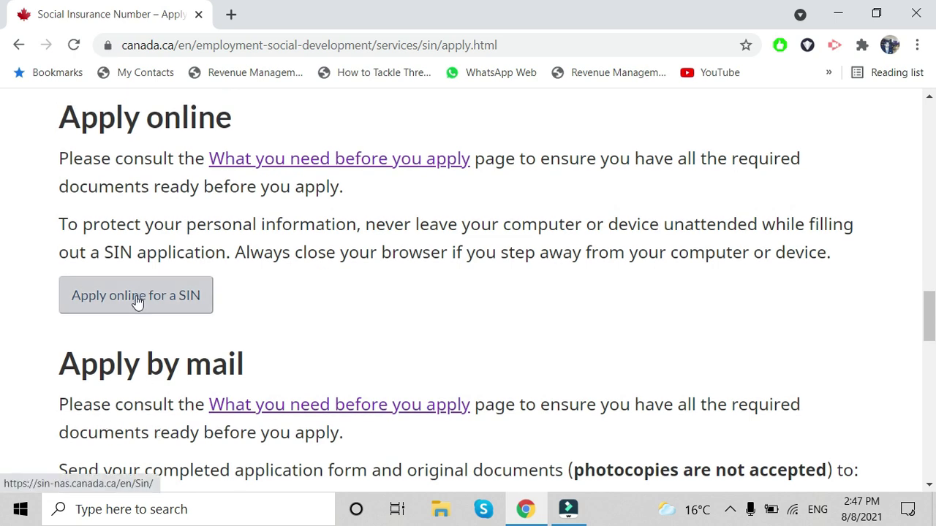
- Start the online SIN application from 'Apply online for a SIN'
click(137, 302)
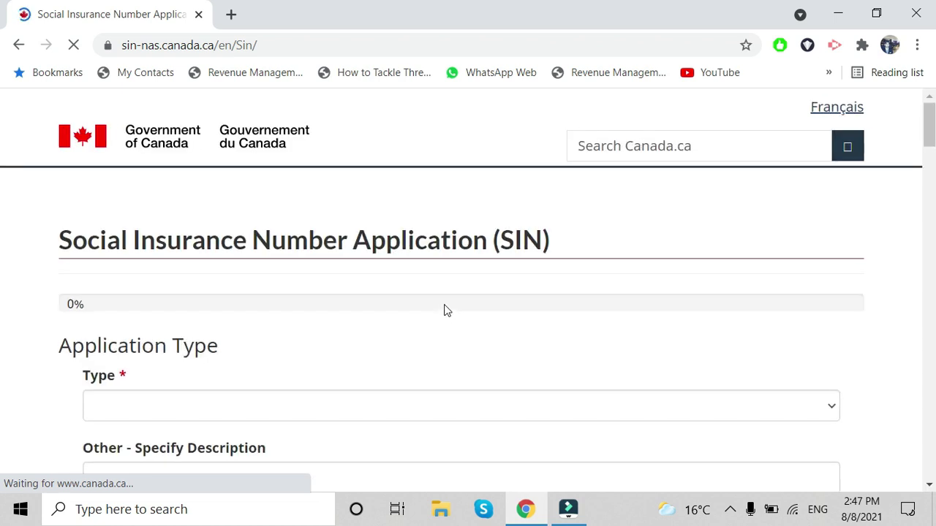
scroll(446, 311, down, 2)
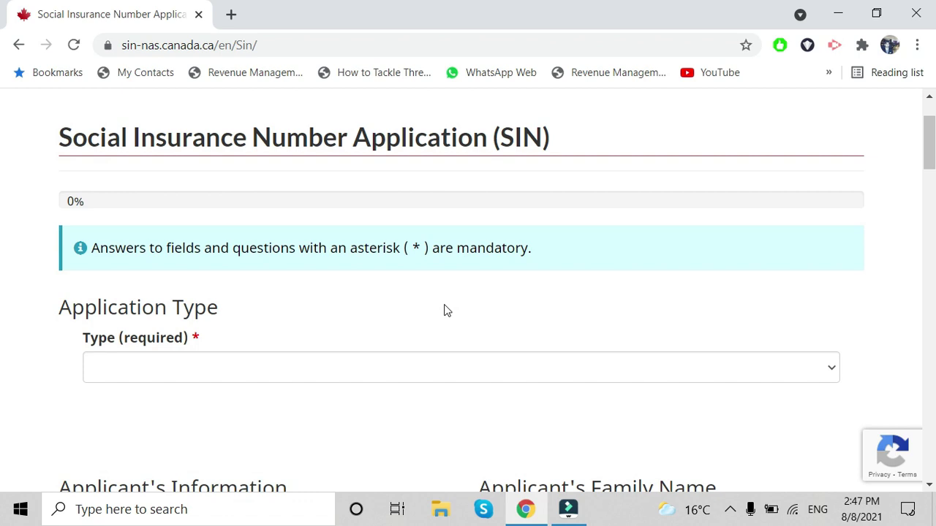
scroll(445, 310, down, 1)
scroll(420, 310, down, 1)
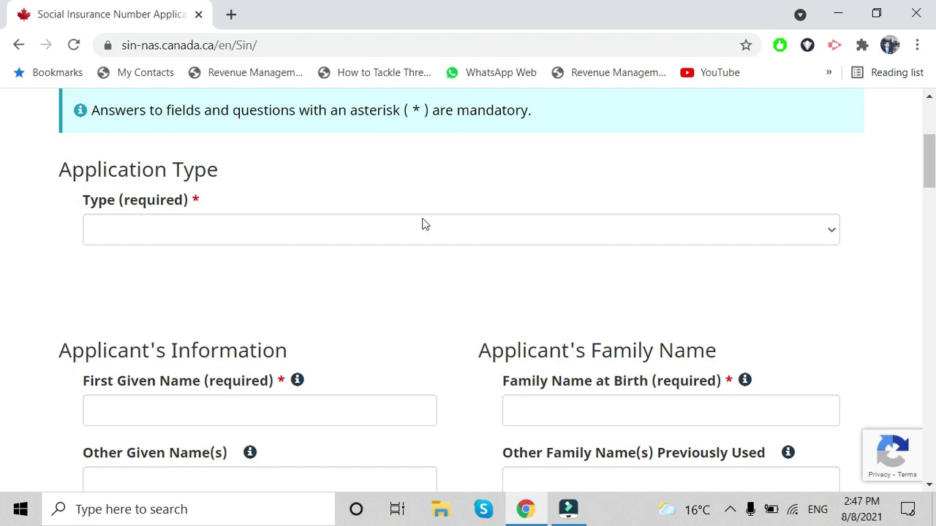
- Set the Application Type to 'Change of Status'
click(358, 239)
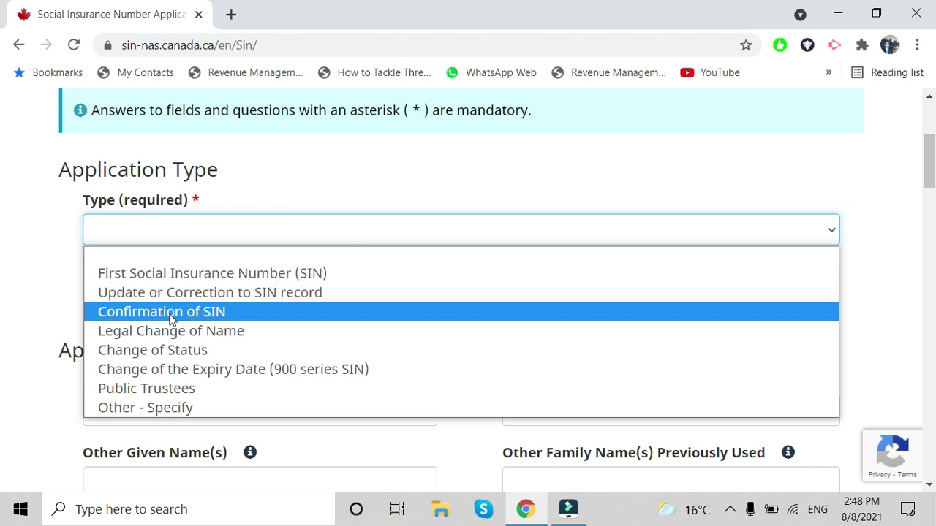
click(247, 352)
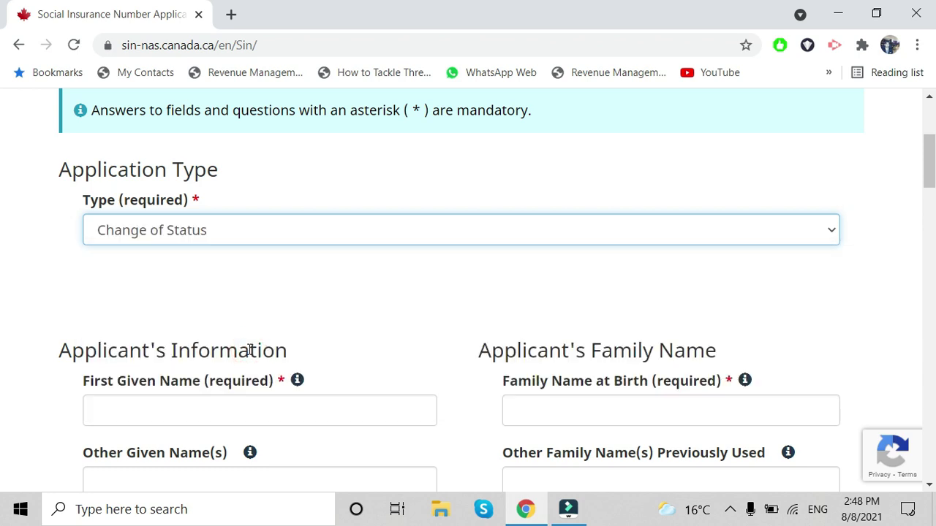
scroll(249, 351, down, 3)
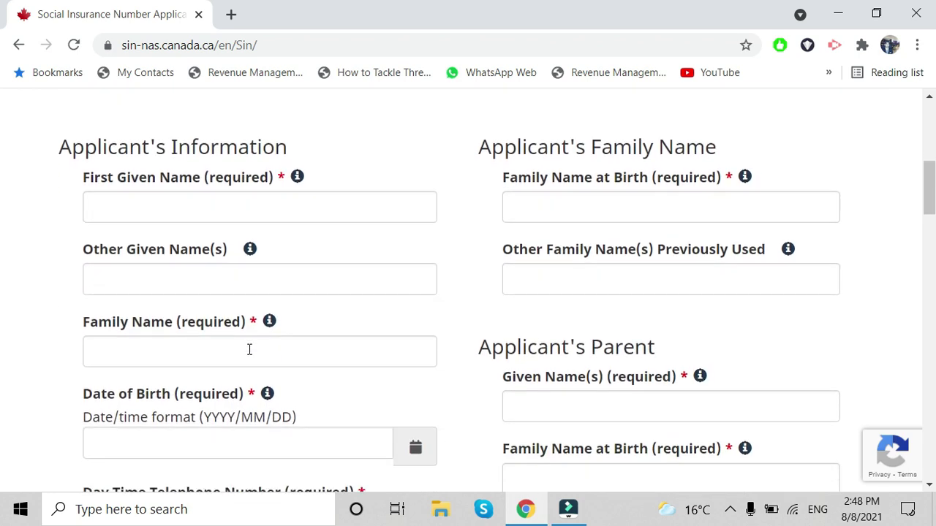
- Enter the applicant's first given name, family name and family name at birth
click(146, 212)
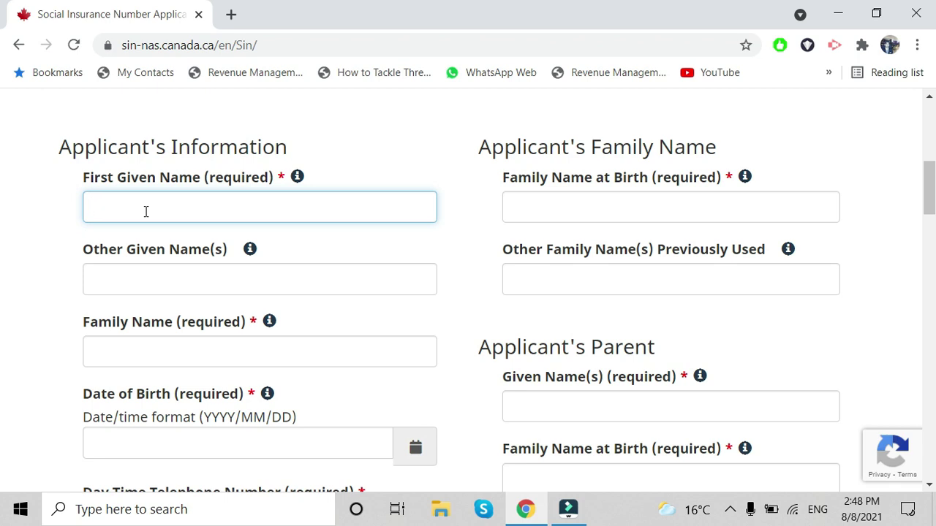
click(146, 359)
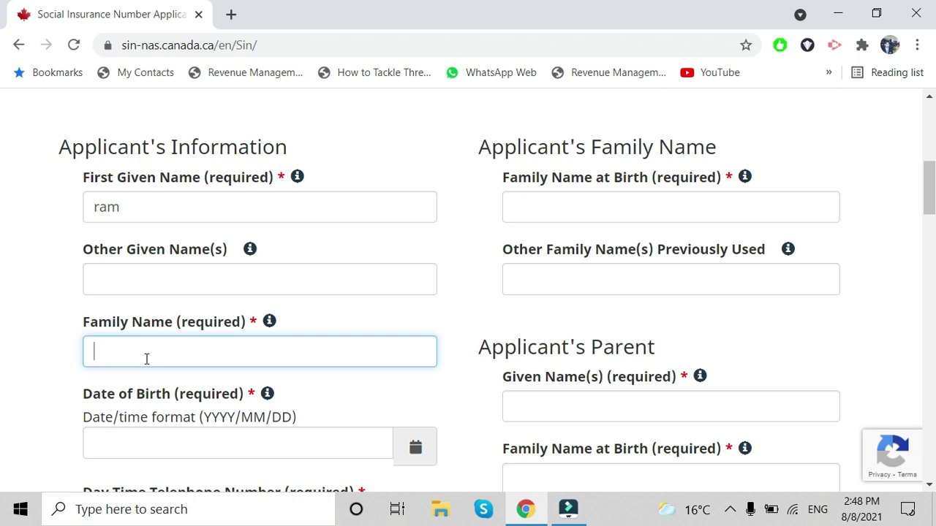
click(536, 203)
text(kumar)
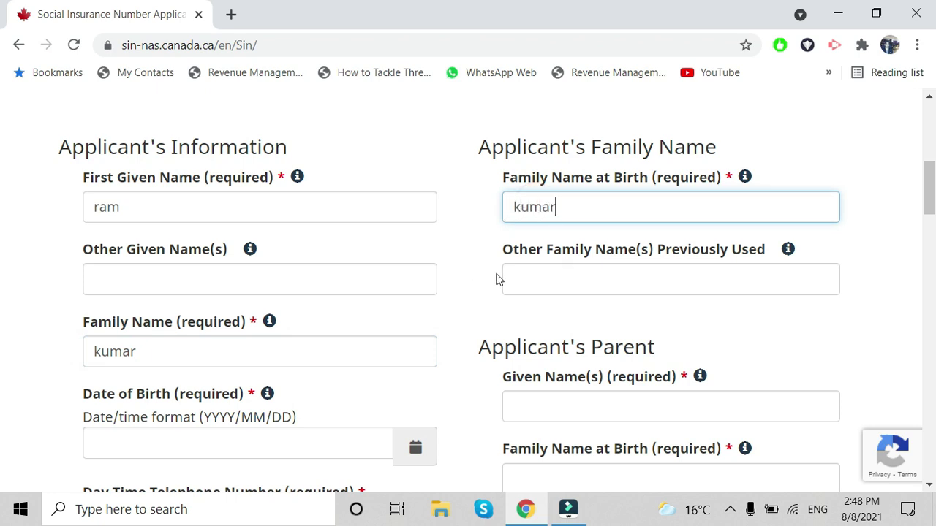
scroll(497, 278, down, 3)
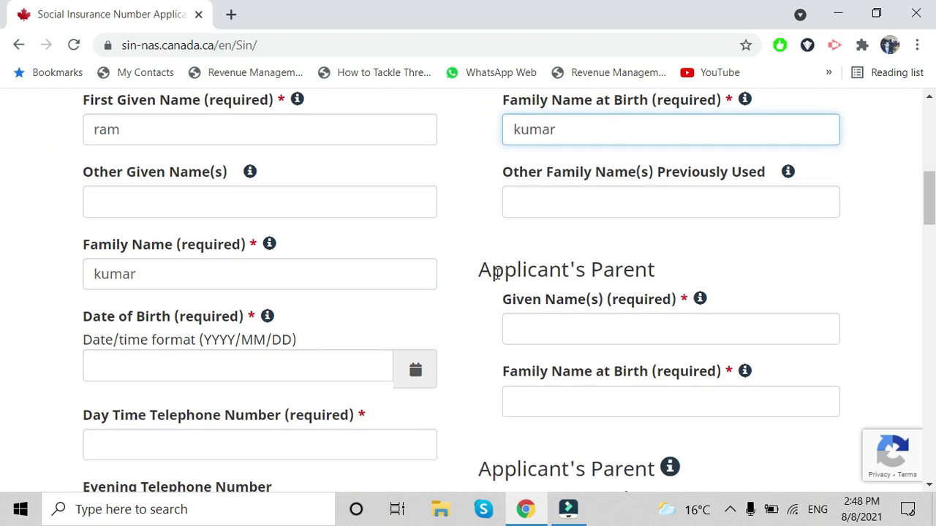
click(169, 270)
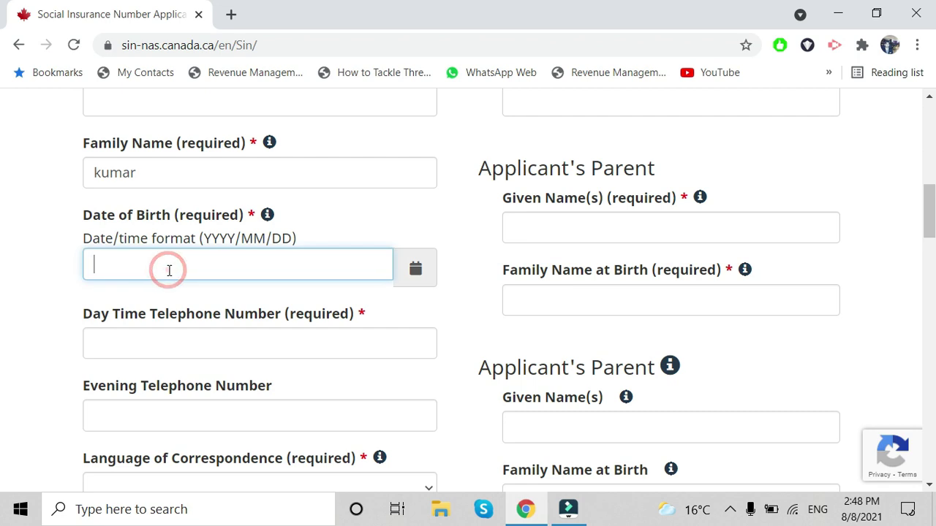
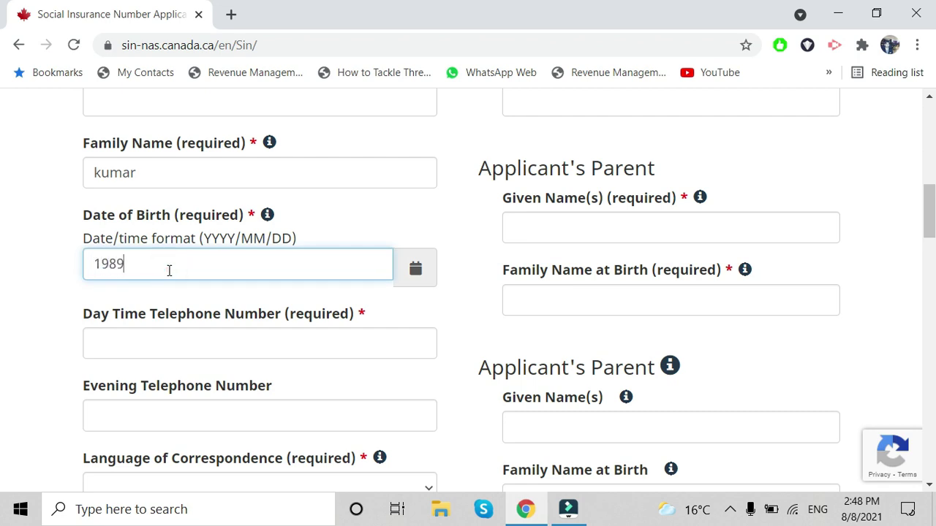
scroll(259, 334, down, 1)
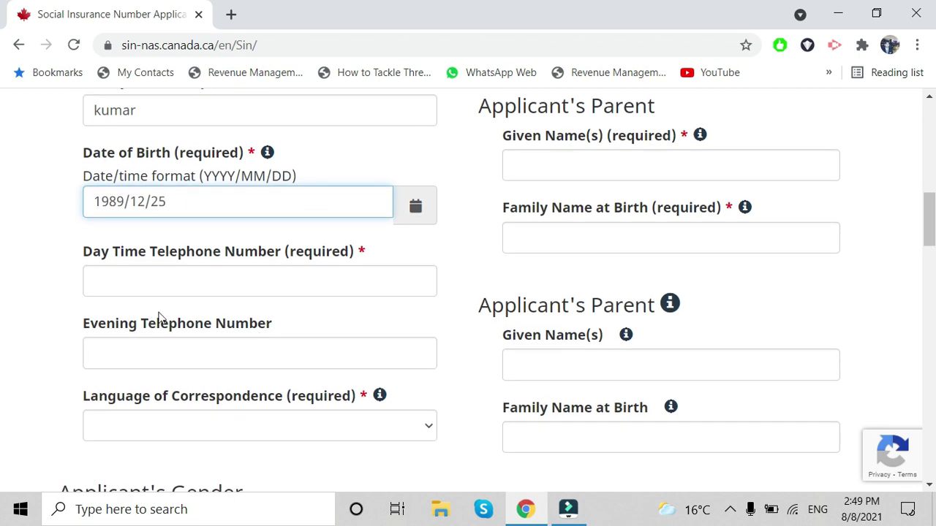
click(173, 277)
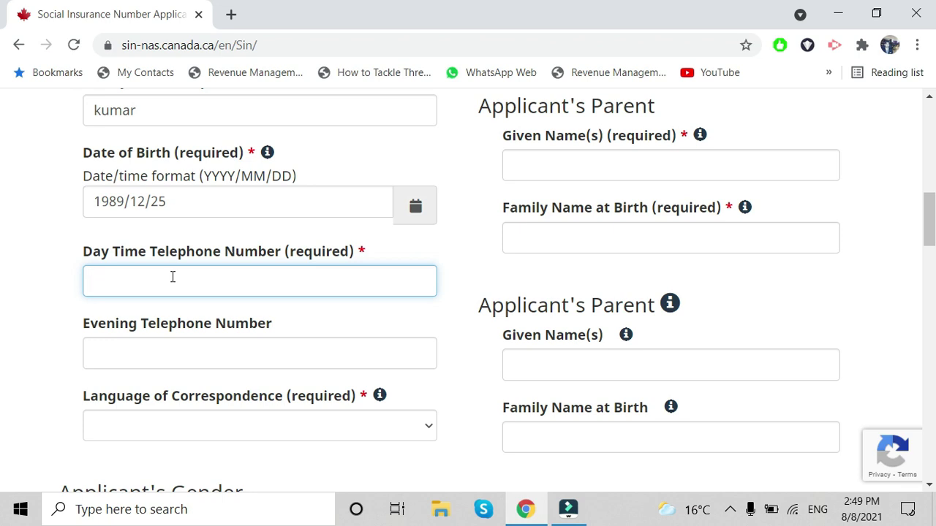
- Enter the daytime telephone number and set Language of Correspondence to English
text(778698586)
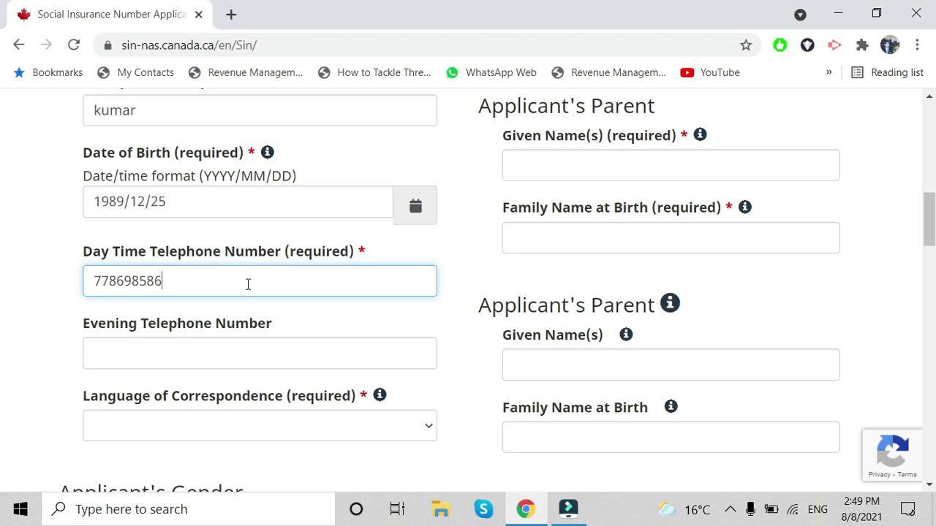
scroll(268, 293, down, 1)
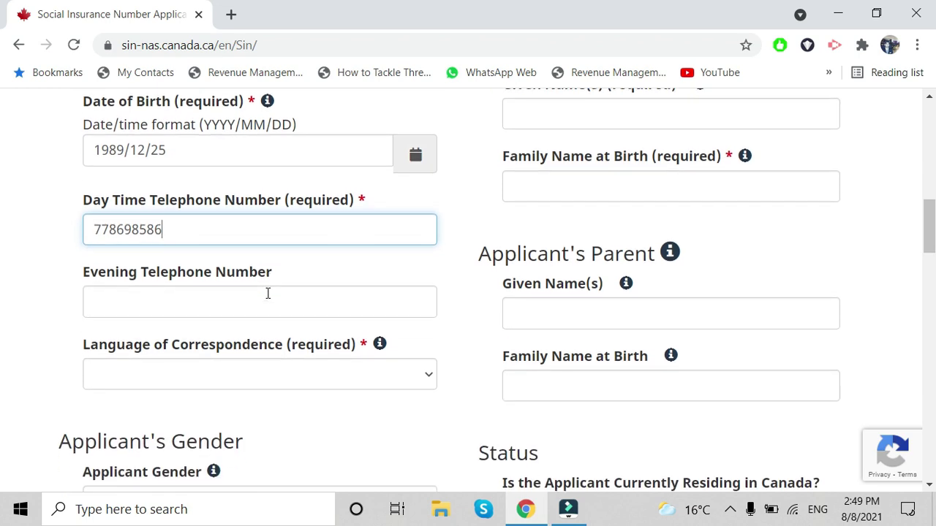
scroll(267, 293, down, 1)
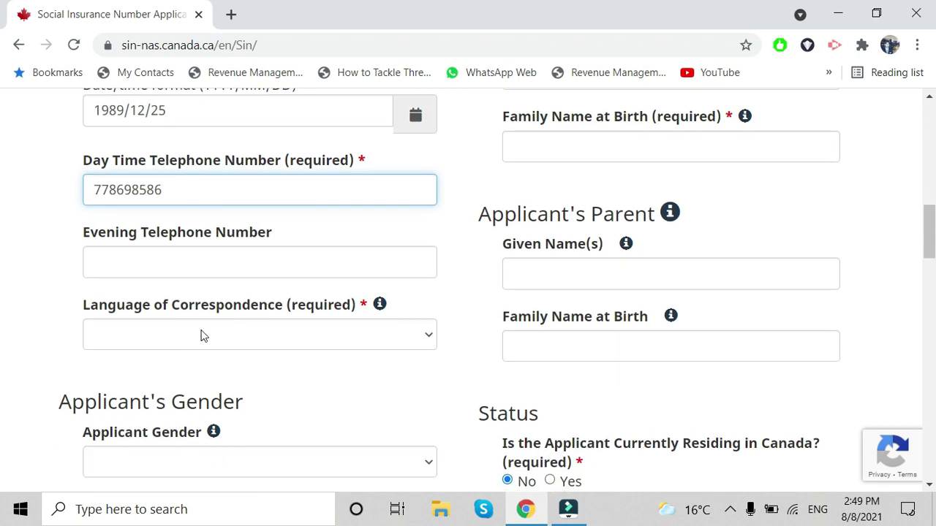
click(242, 334)
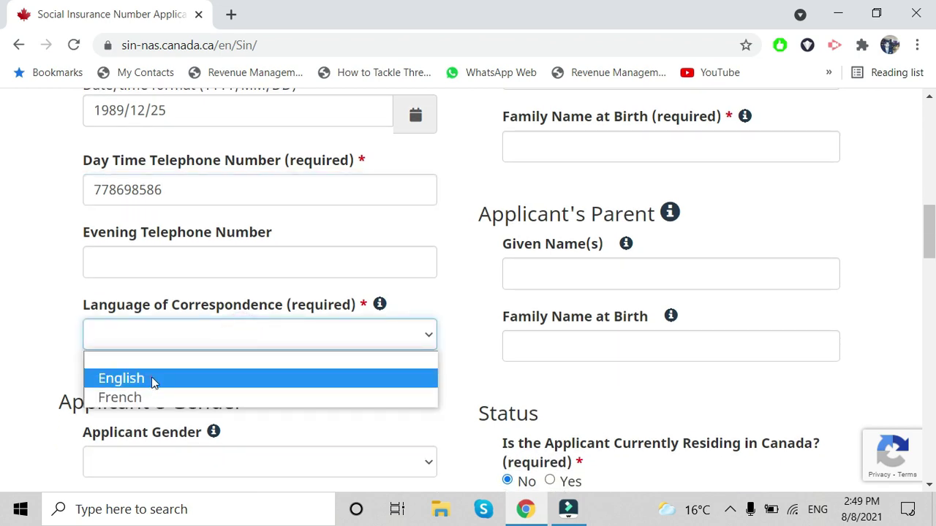
click(154, 378)
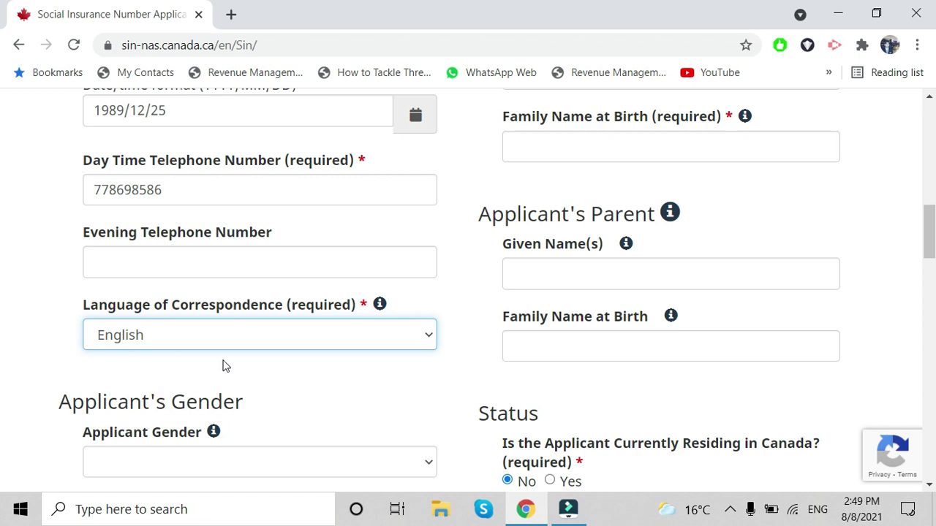
scroll(283, 352, up, 3)
scroll(284, 353, up, 1)
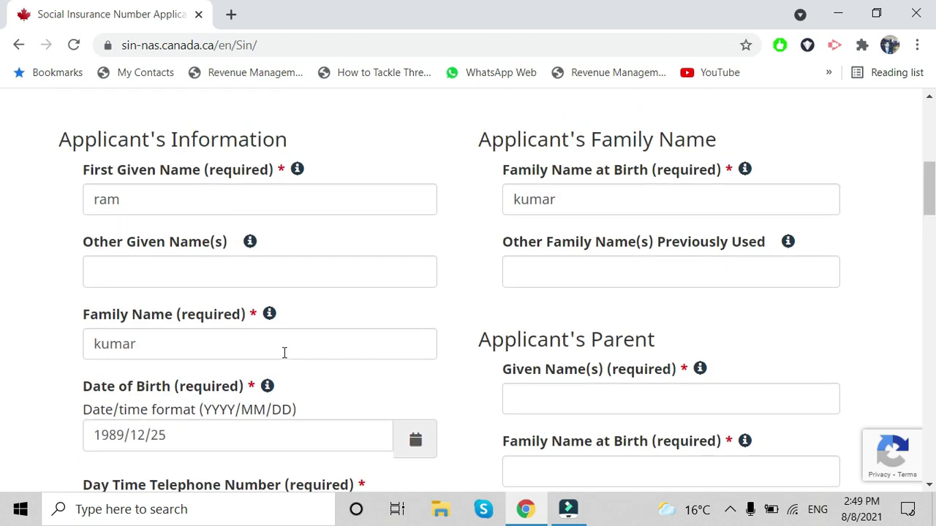
scroll(285, 353, down, 3)
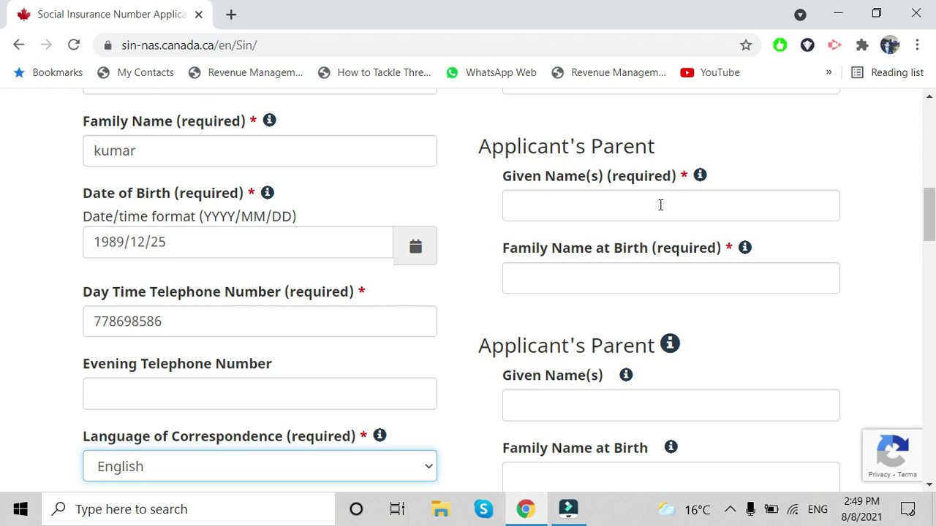
- Enter given names and family names at birth for both of the applicant's parents
click(534, 211)
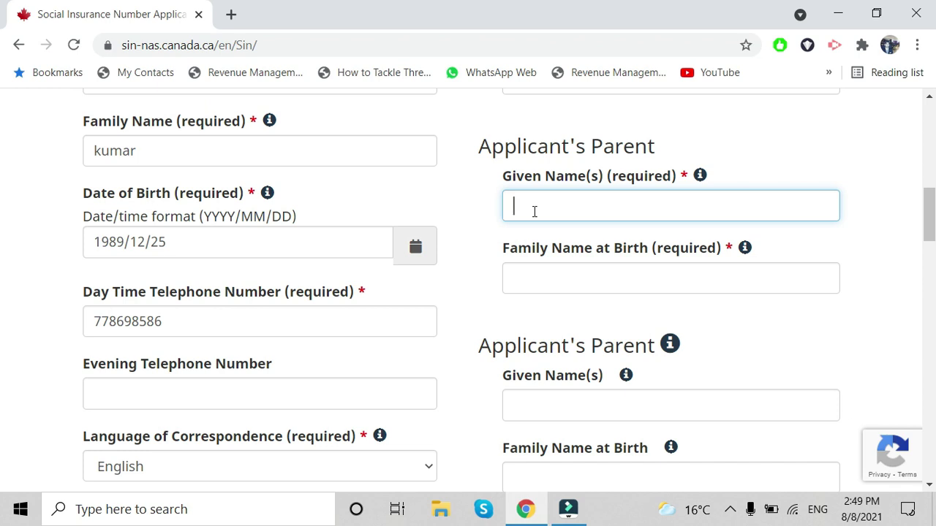
click(541, 286)
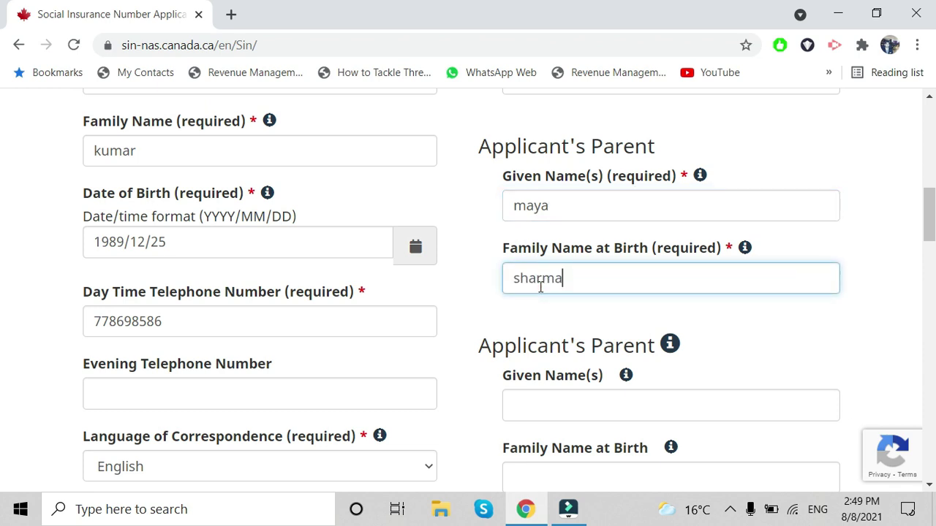
scroll(540, 287, down, 1)
click(549, 299)
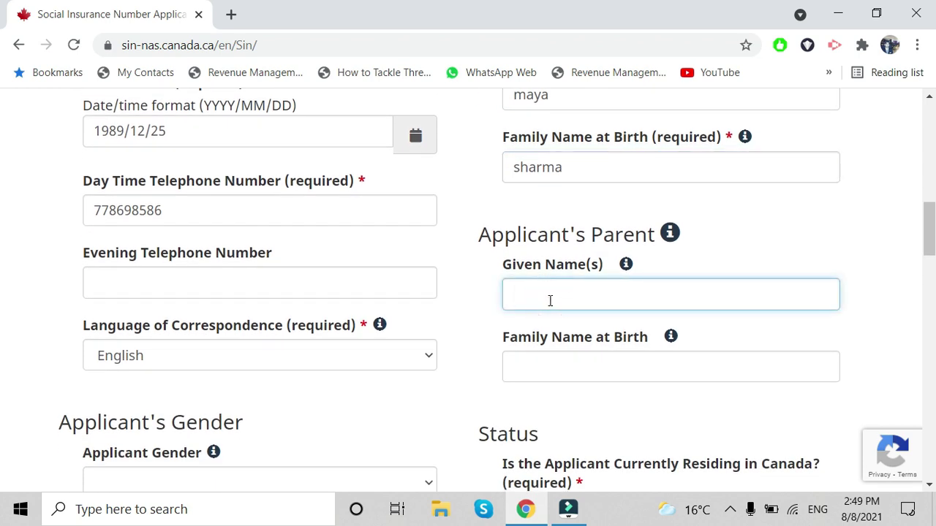
click(554, 367)
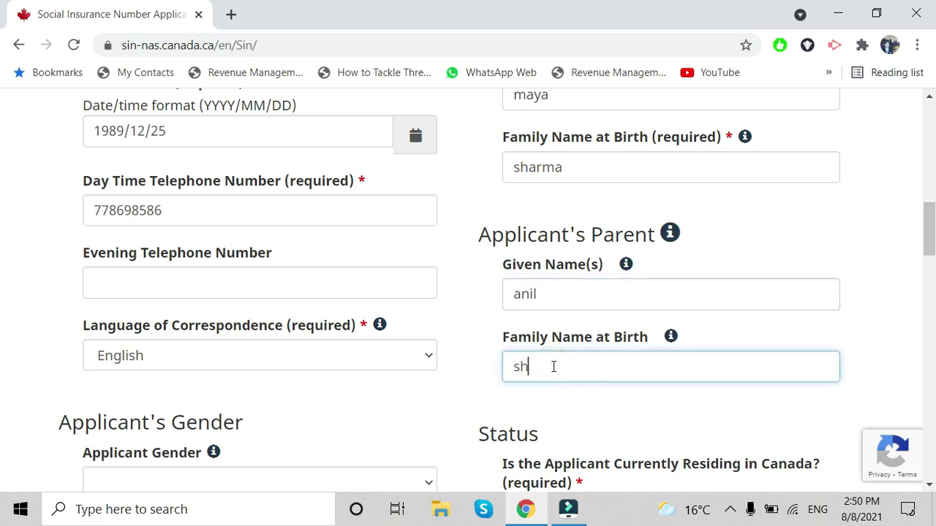
scroll(553, 370, down, 3)
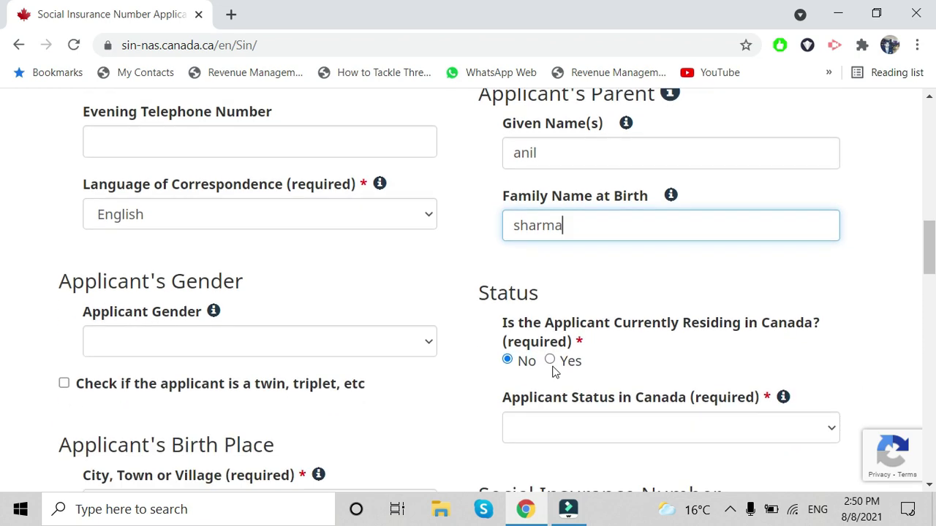
scroll(554, 372, down, 2)
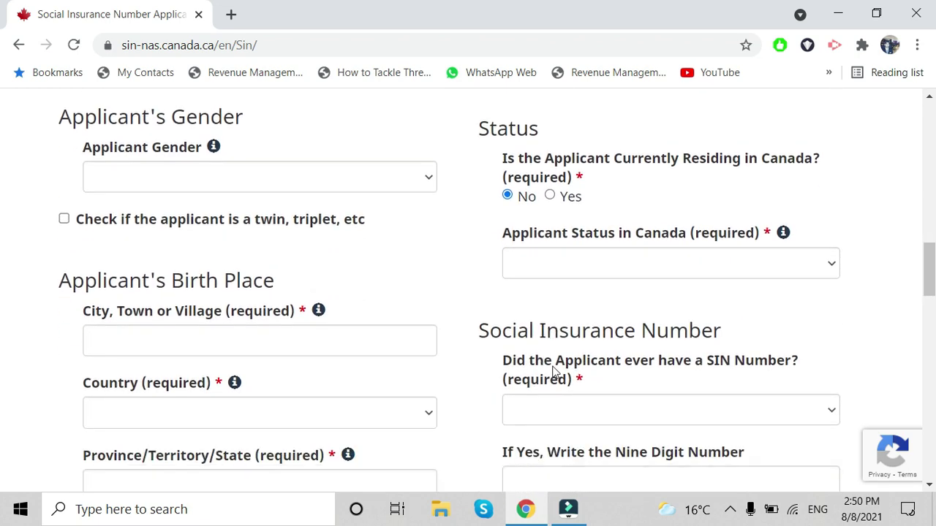
- Set the applicant's gender to Male and enter 'galor' as the city of birth
click(261, 176)
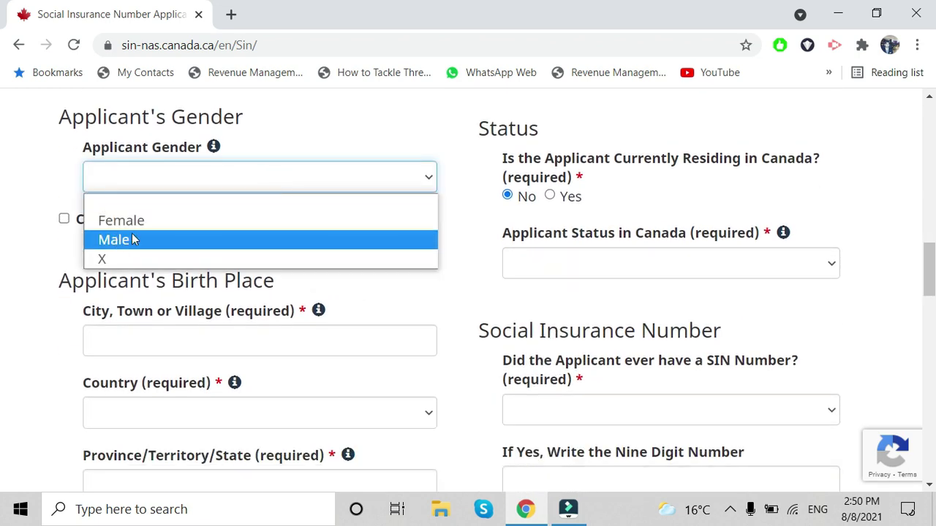
click(172, 239)
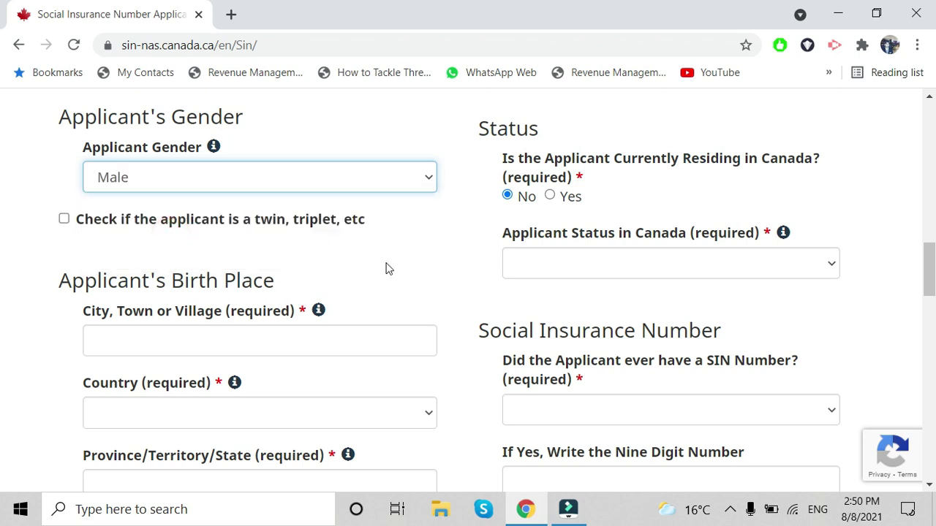
scroll(387, 267, down, 1)
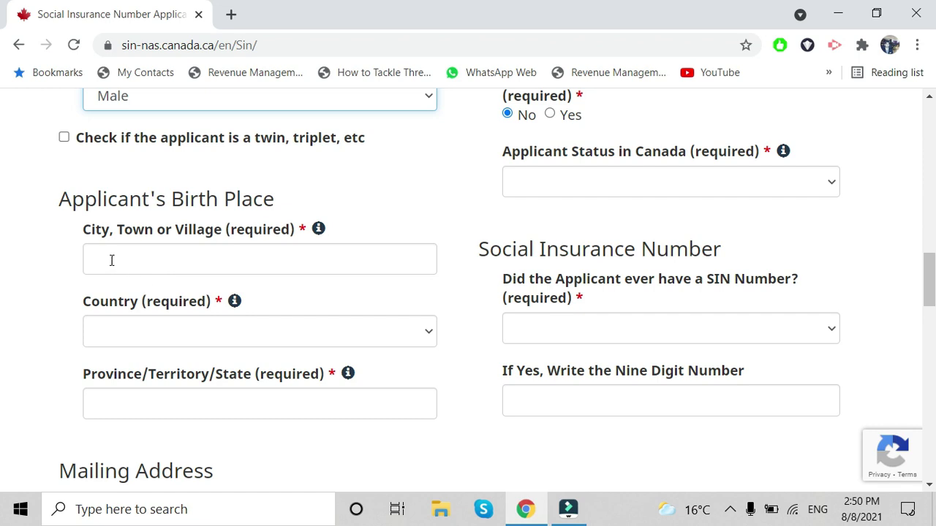
click(136, 267)
text(gal)
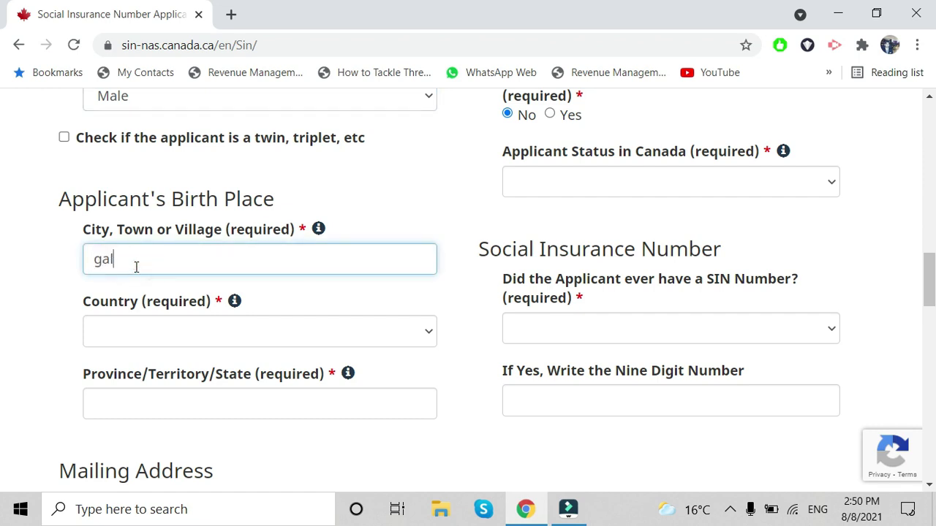
text(or)
- Set the birth country to India and the birth province/state to 'delhi'
scroll(246, 305, down, 1)
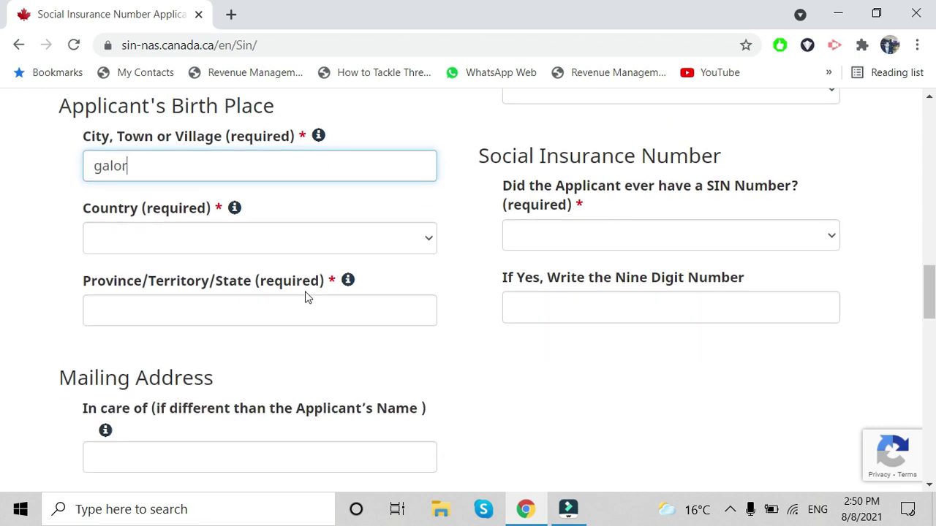
click(195, 244)
text(india)
key(Return)
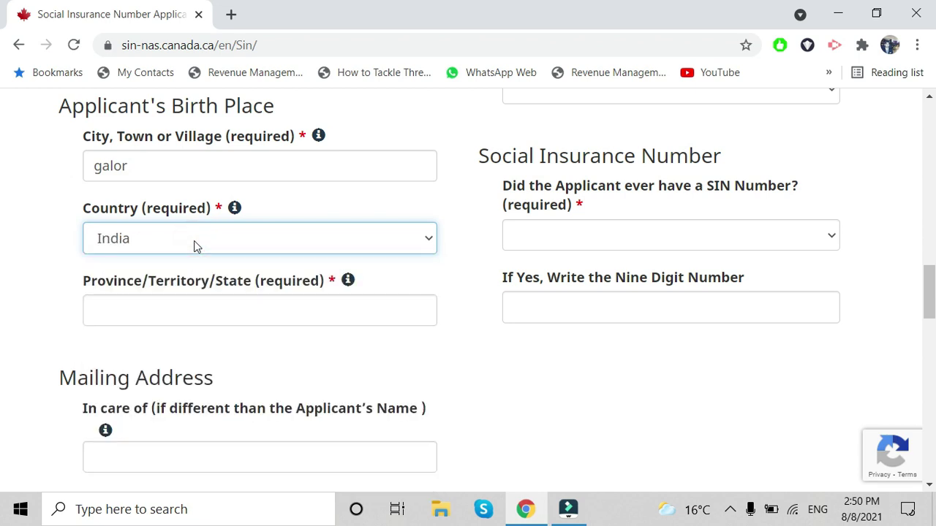
scroll(193, 240, down, 1)
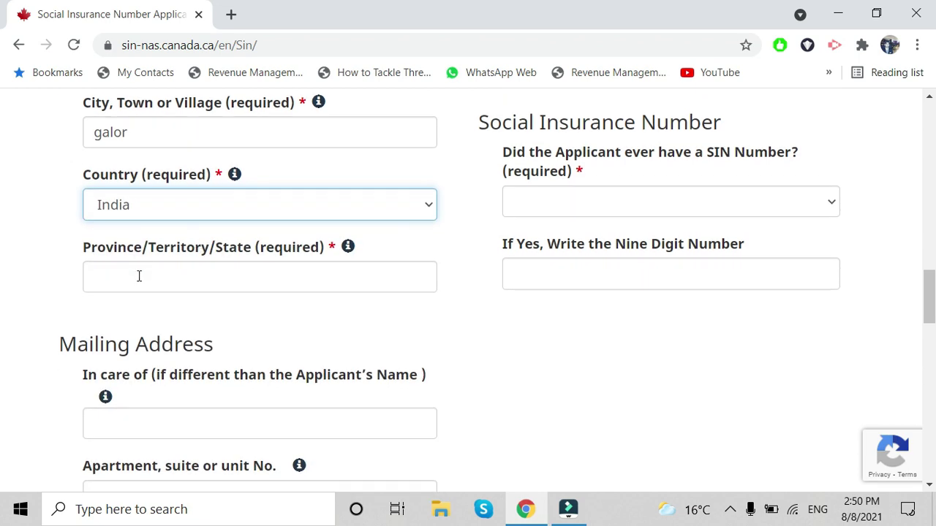
click(219, 286)
text(delhi)
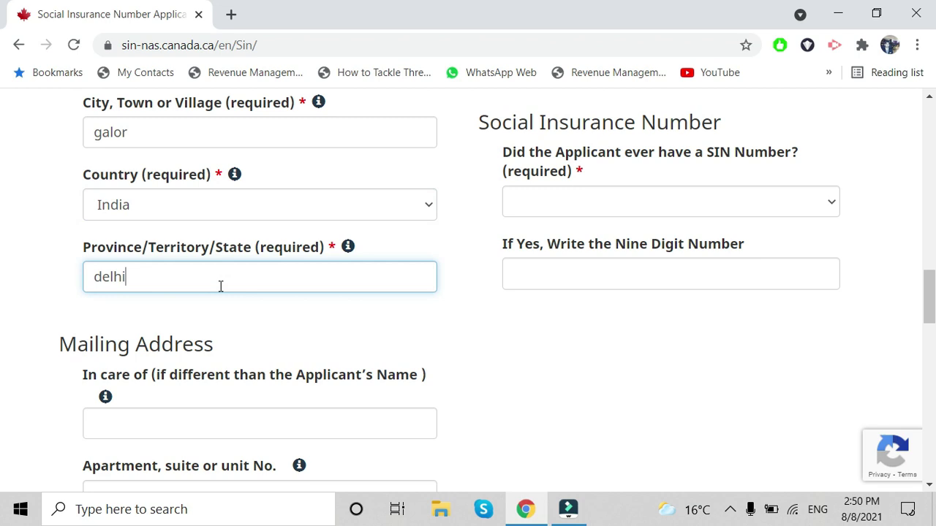
scroll(377, 289, up, 3)
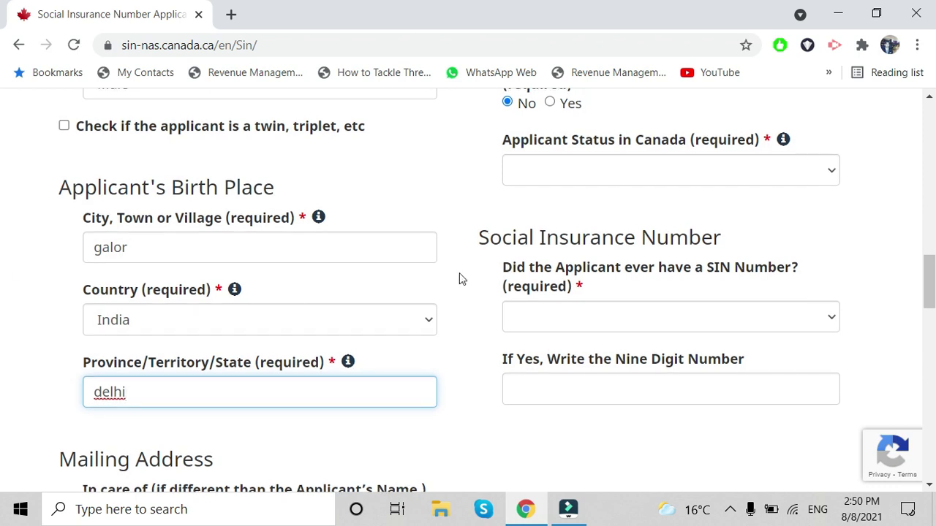
scroll(459, 273, up, 1)
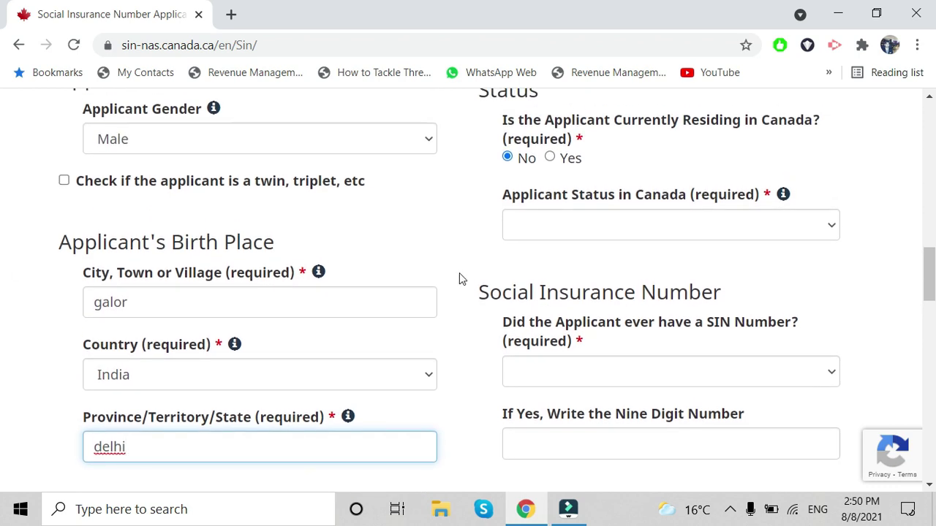
scroll(459, 279, up, 1)
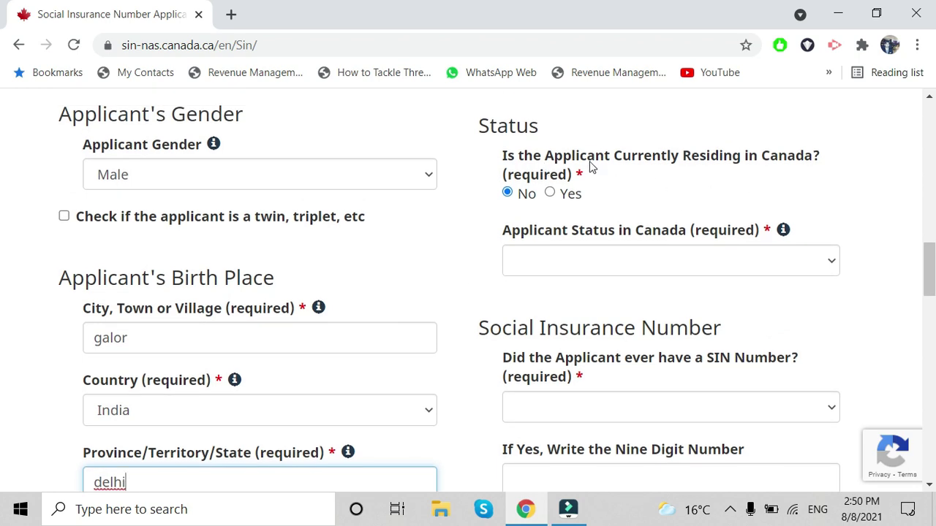
- Mark the applicant as residing in Canada with status Permanent Resident
click(550, 192)
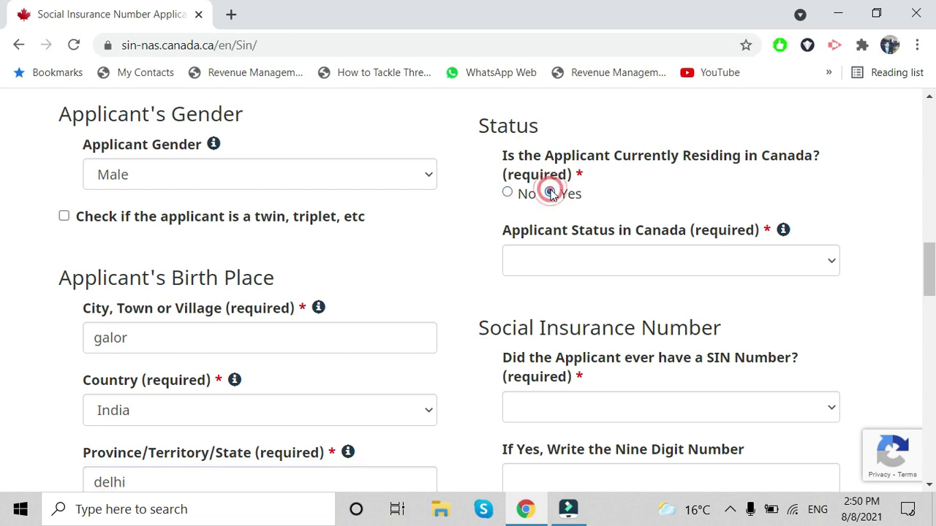
click(656, 264)
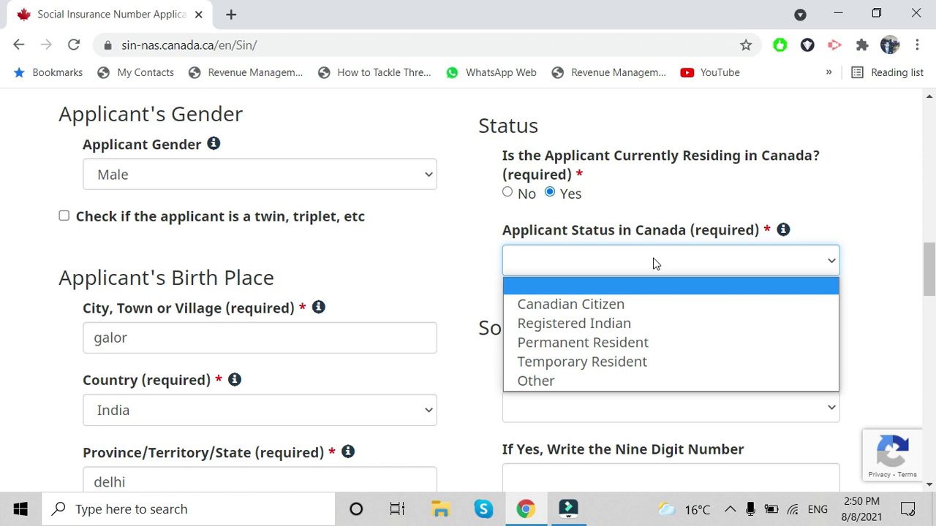
click(634, 342)
scroll(634, 344, down, 1)
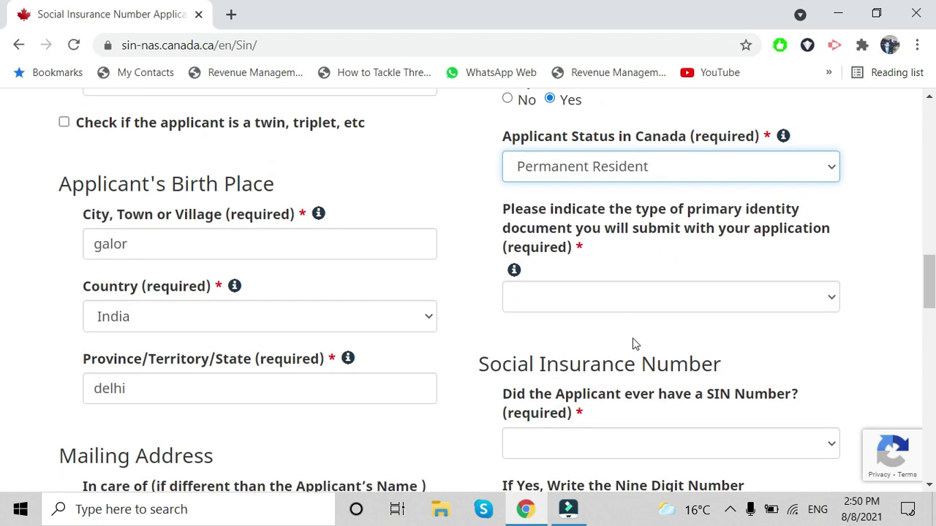
- Choose Permanent Resident Card as the primary identity document
click(634, 299)
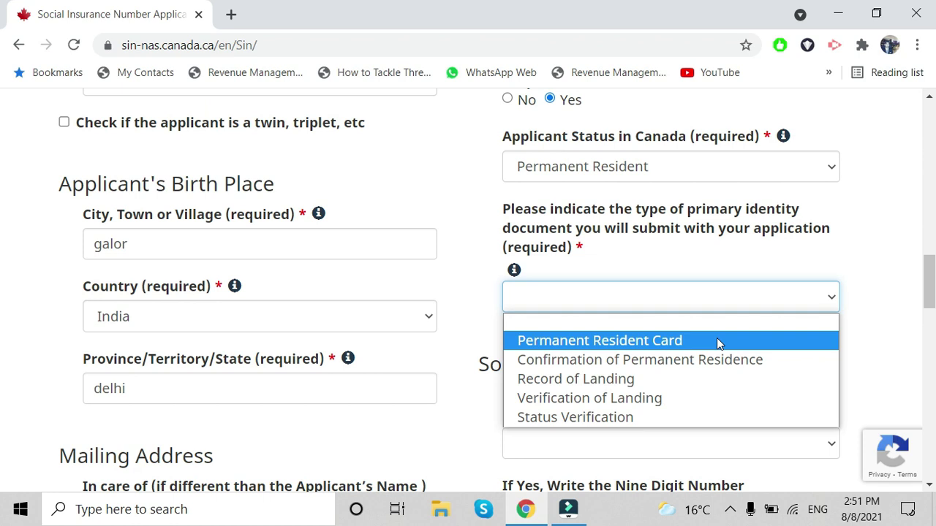
click(630, 346)
scroll(412, 357, down, 2)
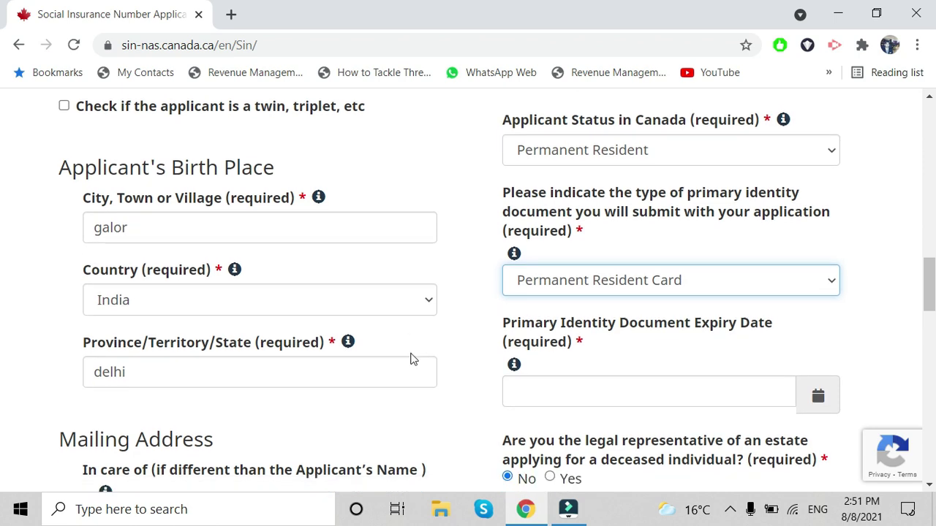
scroll(411, 359, down, 1)
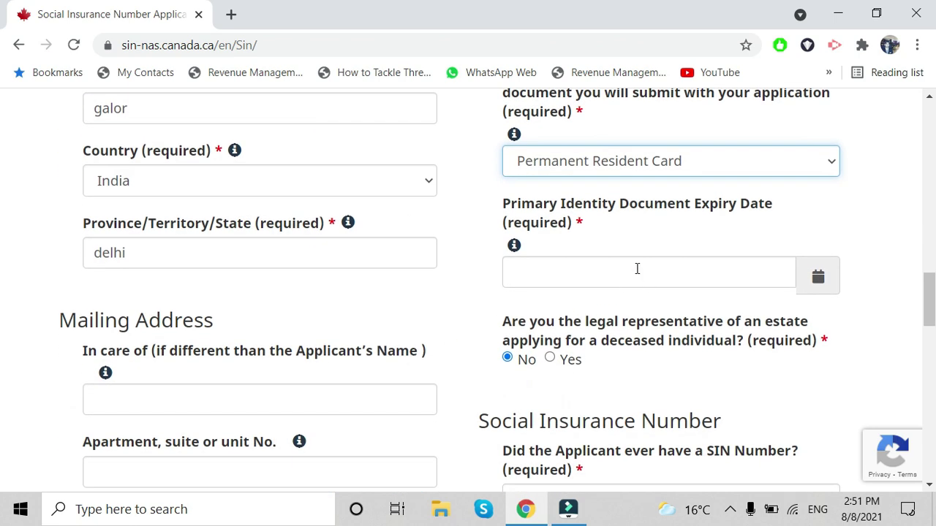
- Pick 16 June 2026 from the calendar as the identity document expiry date
click(637, 268)
click(815, 278)
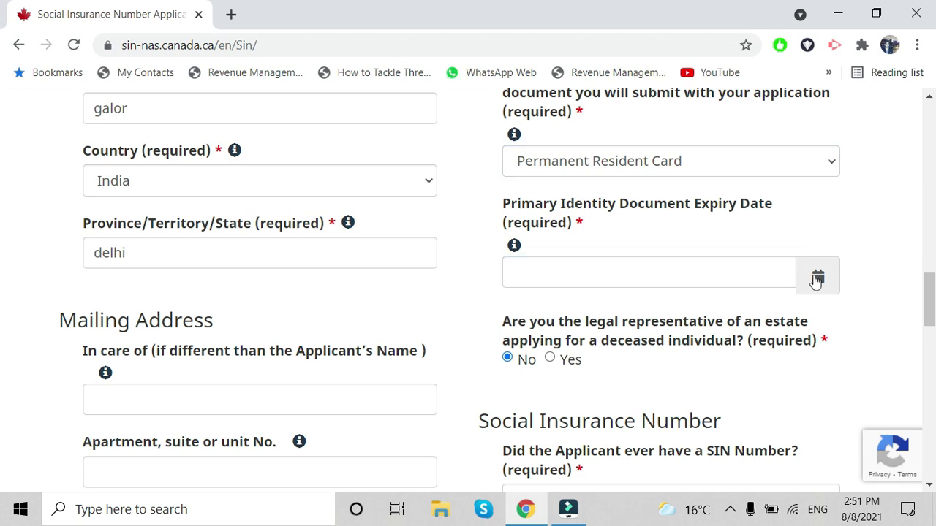
click(818, 278)
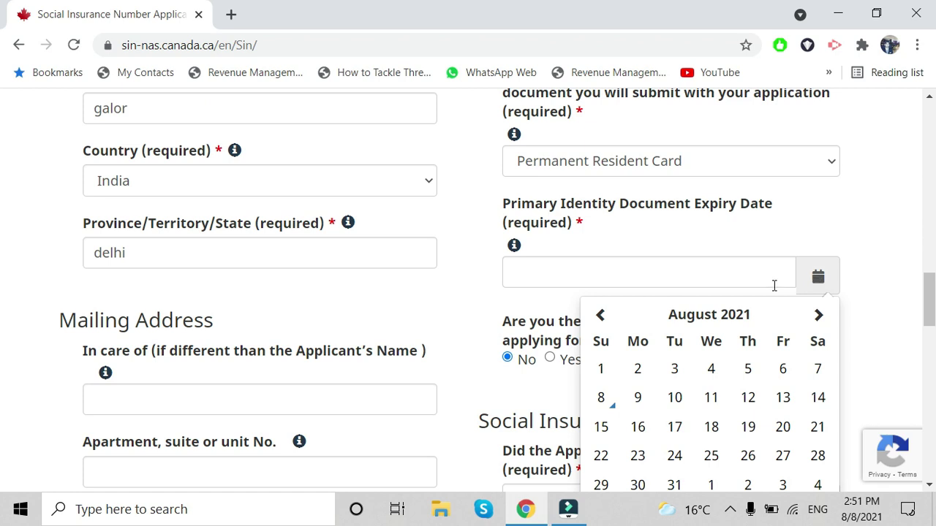
scroll(740, 312, down, 1)
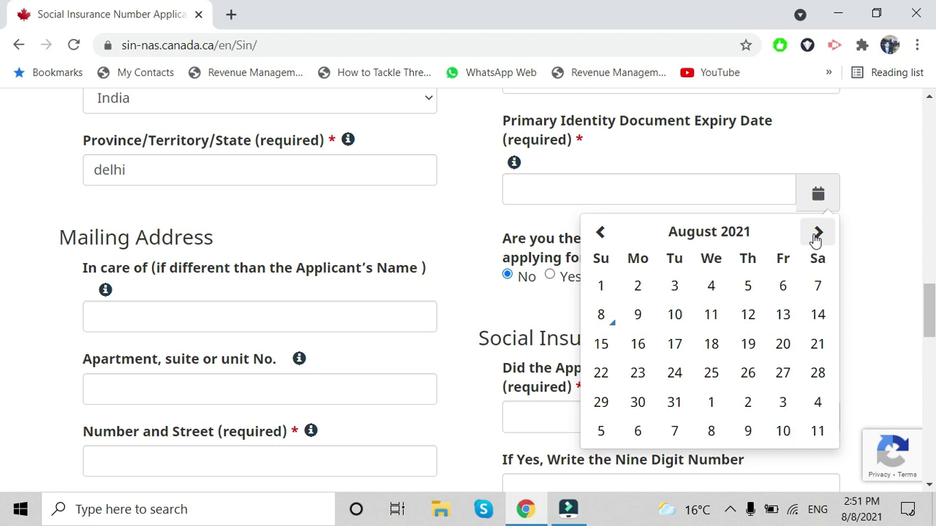
click(816, 234)
click(817, 234)
click(816, 234)
click(816, 234)
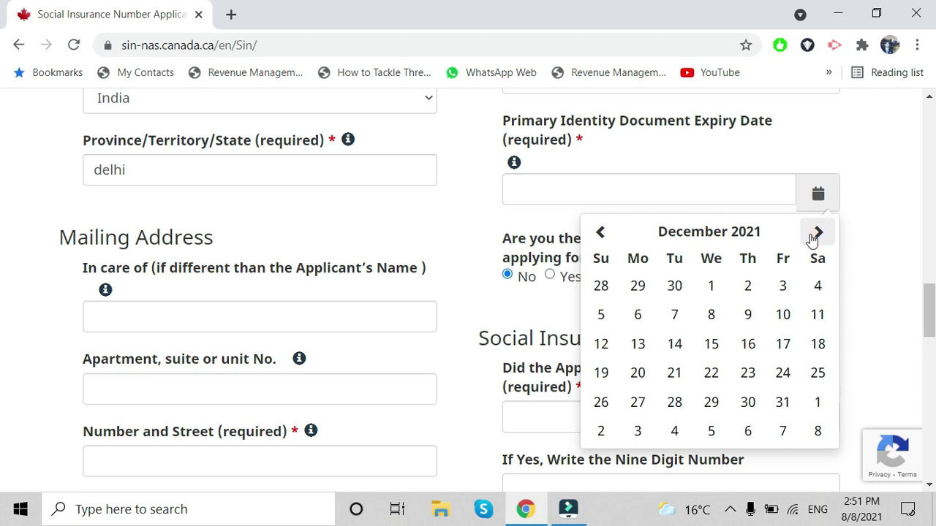
click(753, 234)
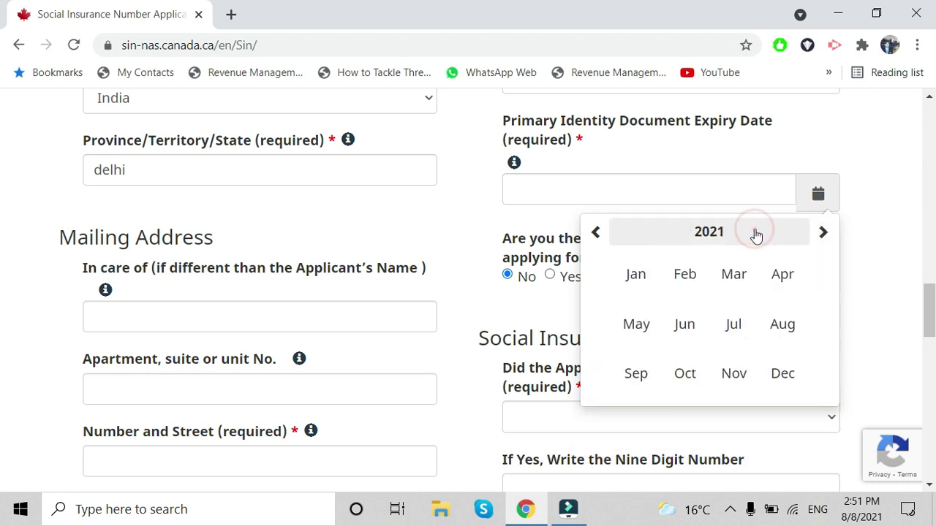
click(824, 233)
click(824, 232)
click(824, 233)
click(824, 232)
click(824, 232)
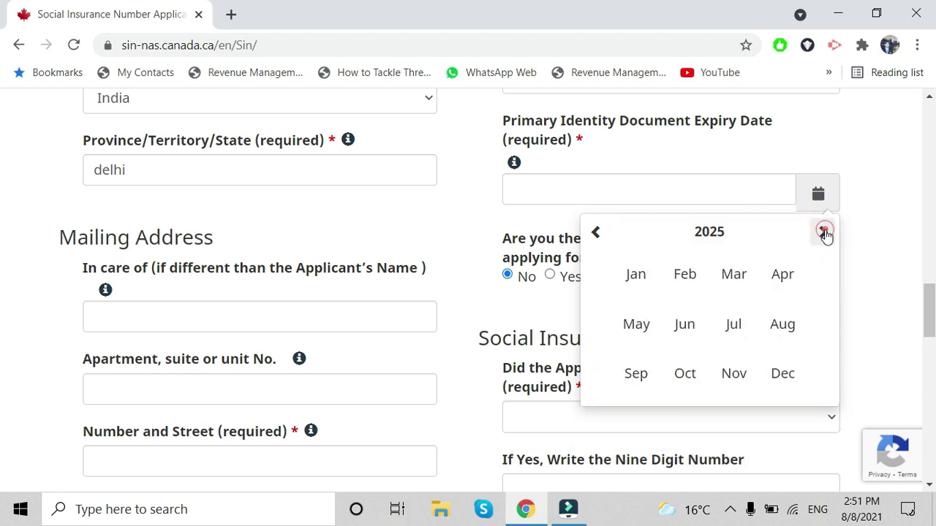
click(824, 232)
click(682, 330)
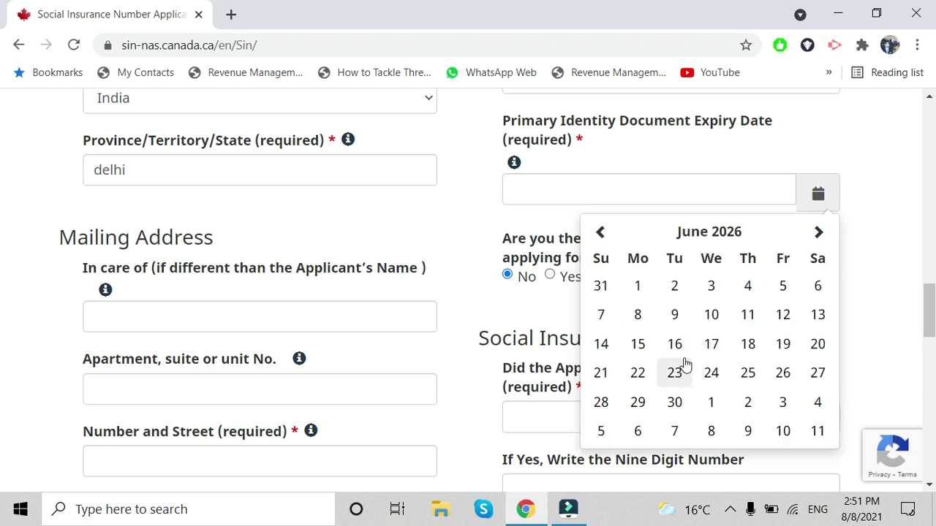
click(676, 347)
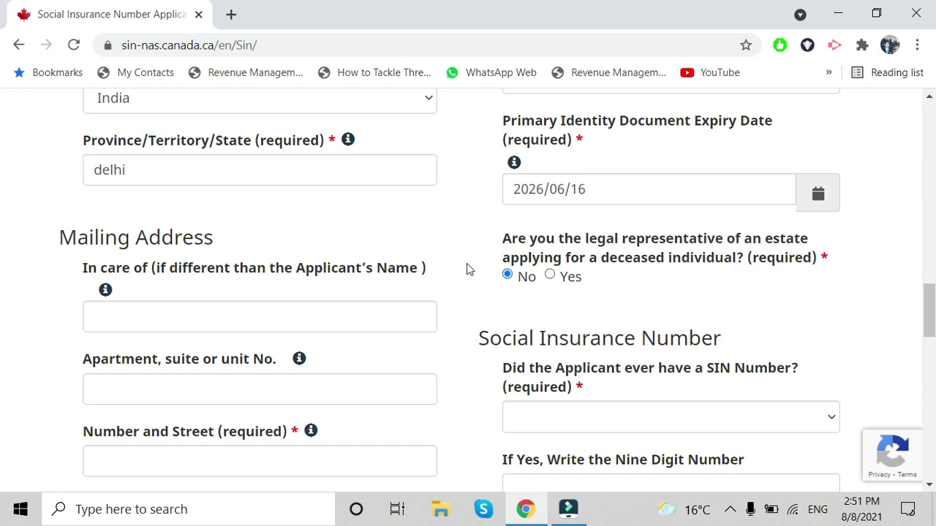
scroll(469, 270, down, 1)
scroll(468, 270, down, 1)
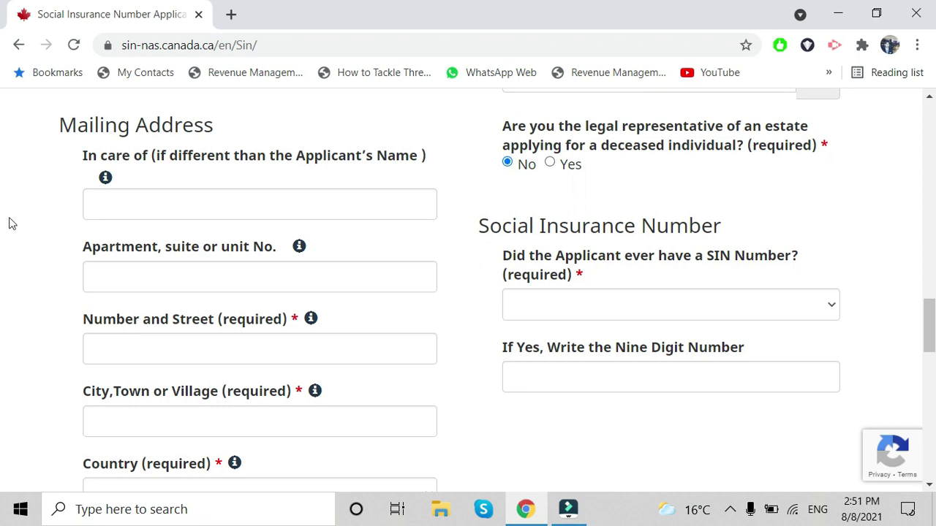
- Enter the mailing care-of name, unit number, street address and city
click(132, 205)
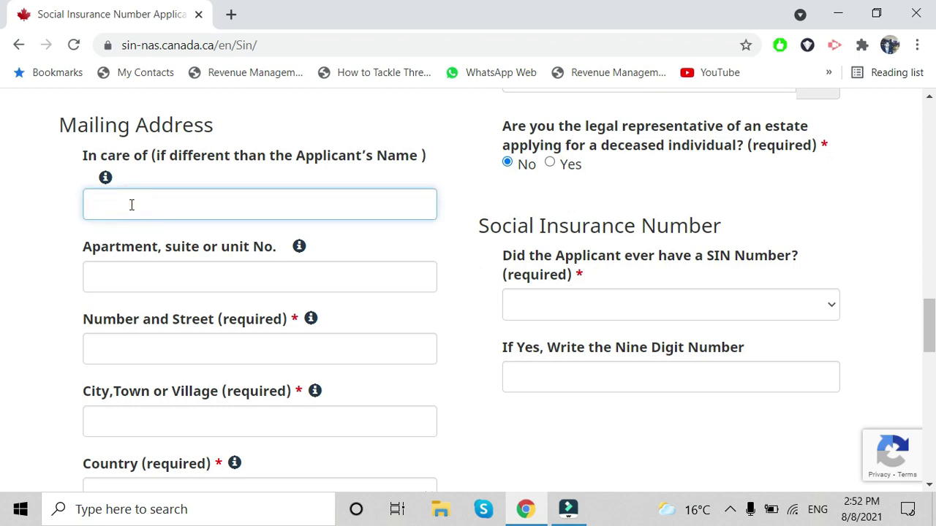
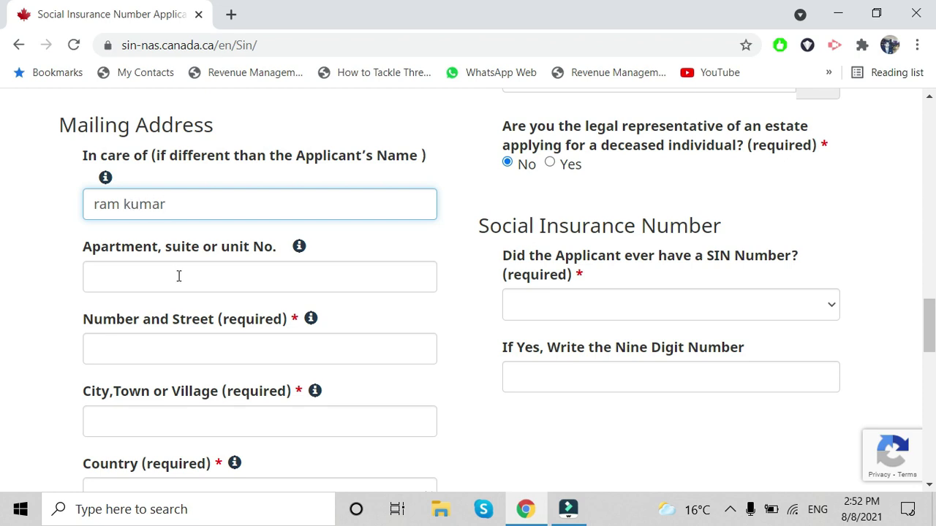
click(175, 275)
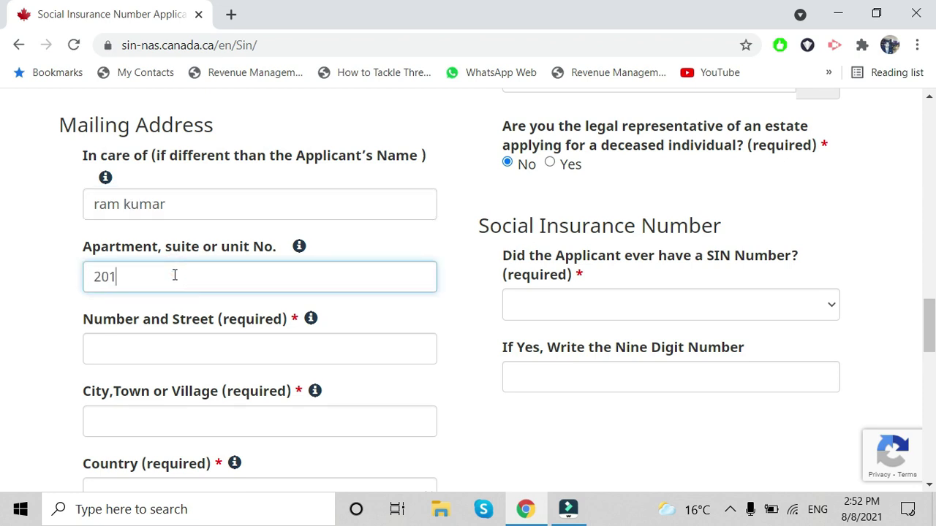
click(141, 355)
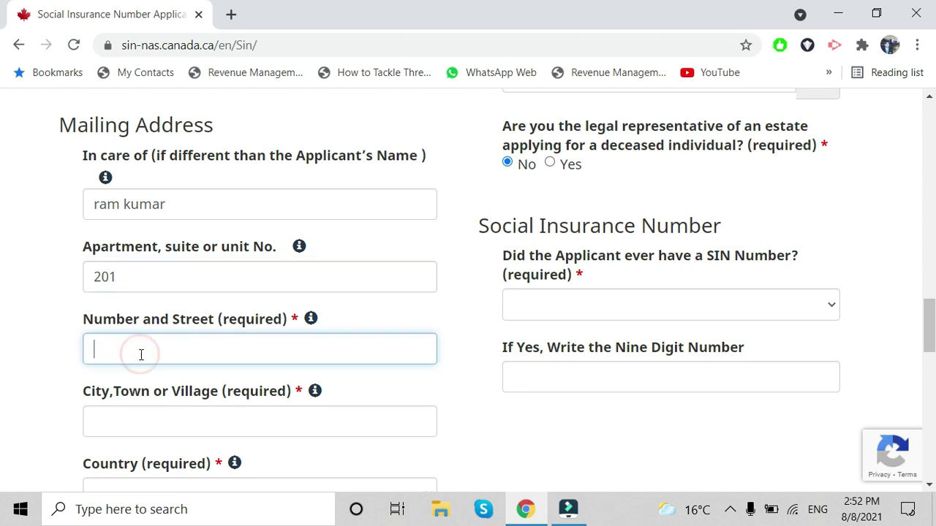
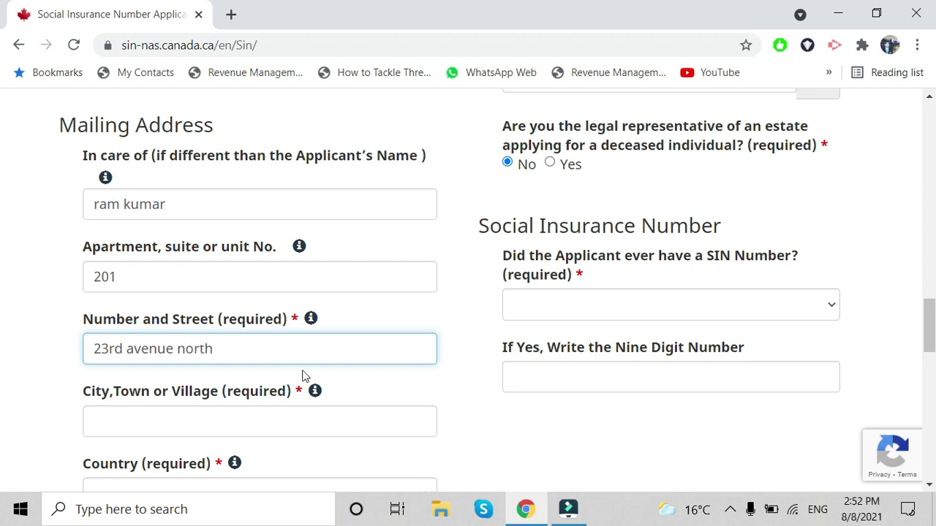
scroll(305, 360, down, 1)
click(114, 321)
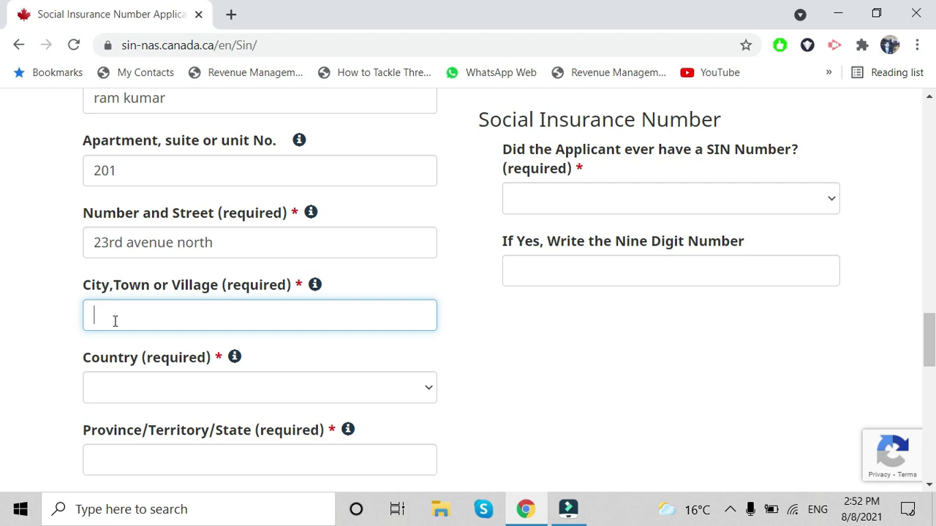
text(cranbrook)
- Set the mailing country to Canada and province to Alberta, and enter the postal code
scroll(213, 330, down, 1)
click(201, 324)
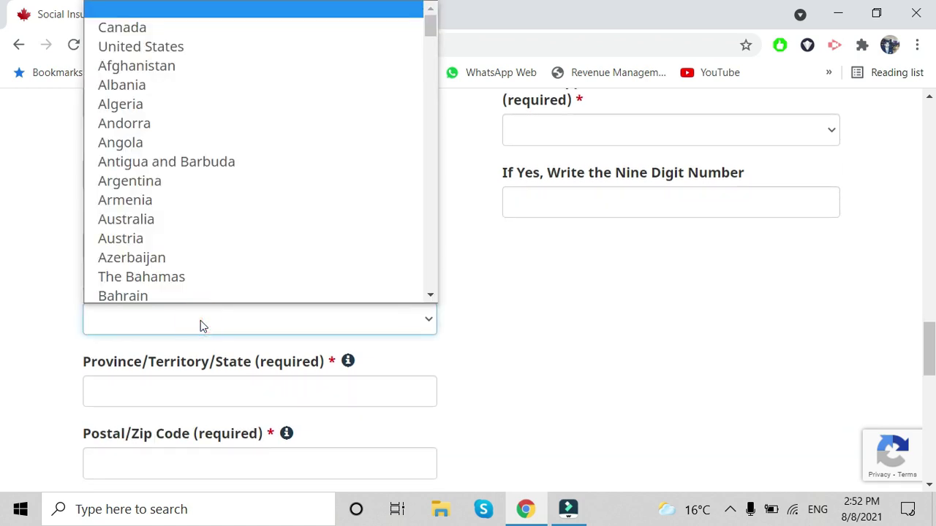
click(217, 30)
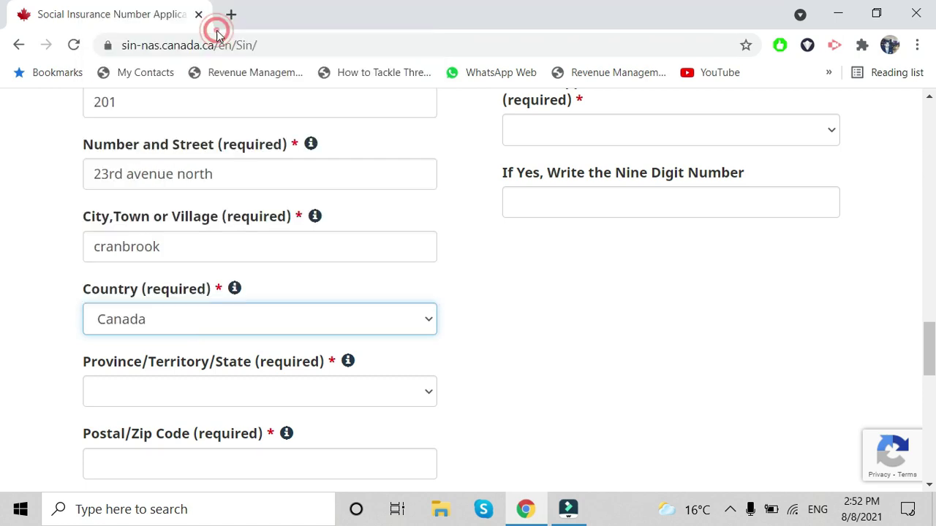
scroll(173, 278, down, 1)
click(167, 278)
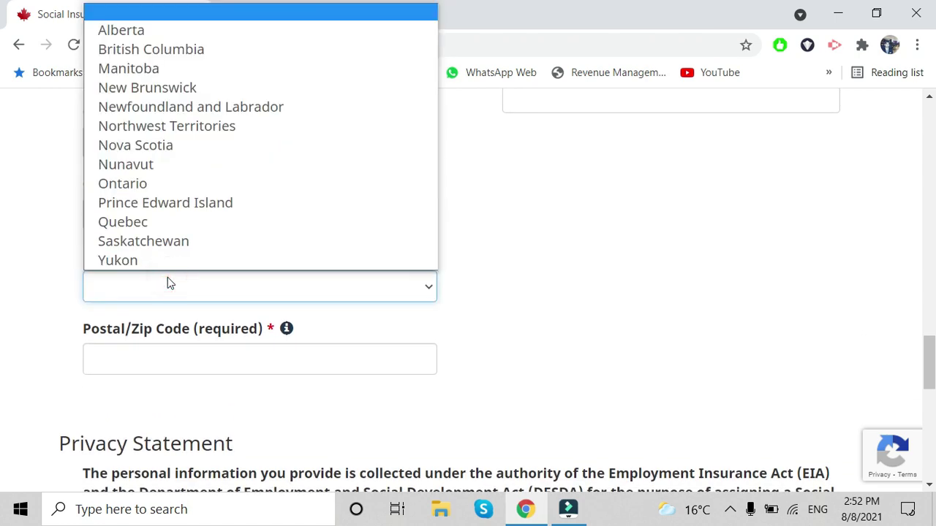
click(210, 29)
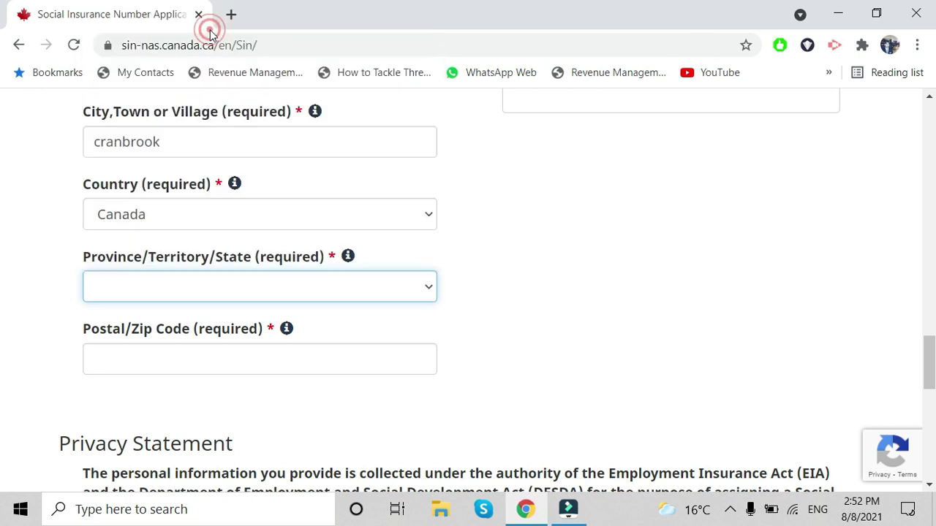
scroll(398, 268, down, 1)
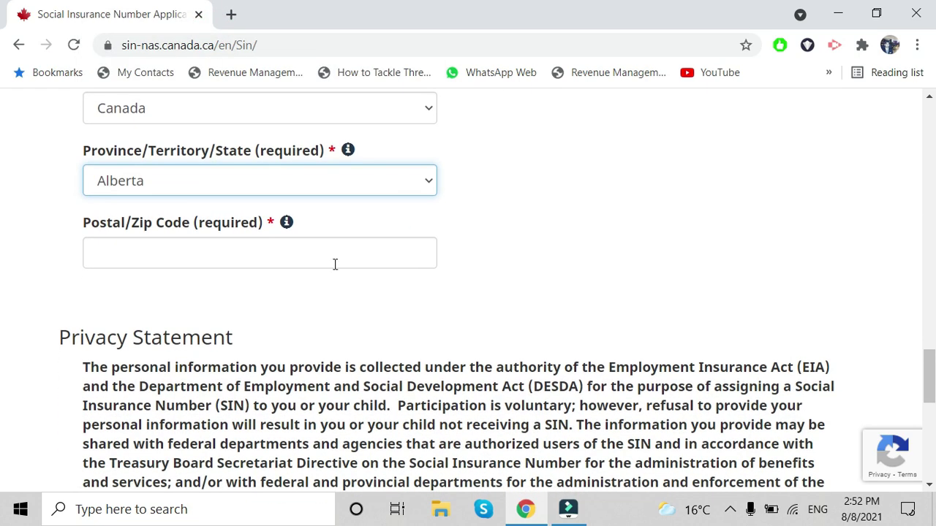
click(118, 264)
text(v1c)
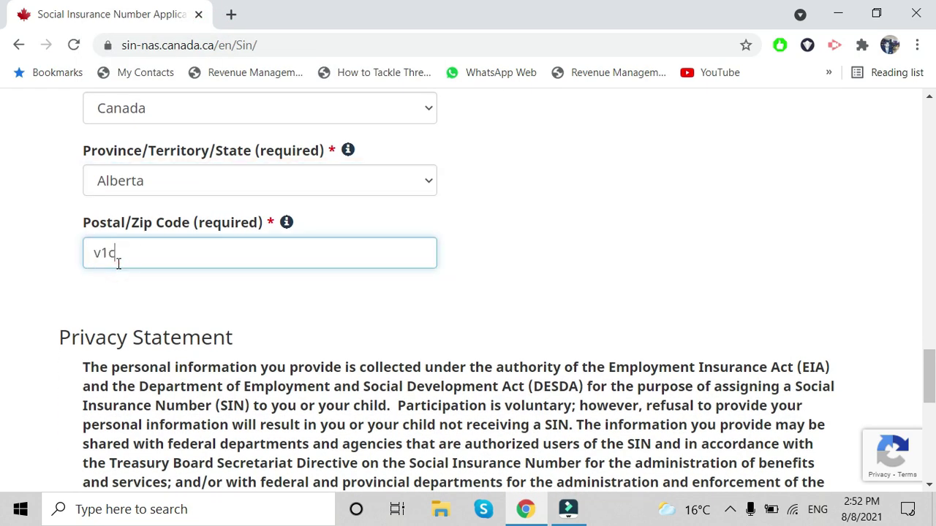
text( 5y6)
- Answer Yes to having had a SIN before and enter the applicant's previous nine-digit SIN
scroll(490, 266, up, 10)
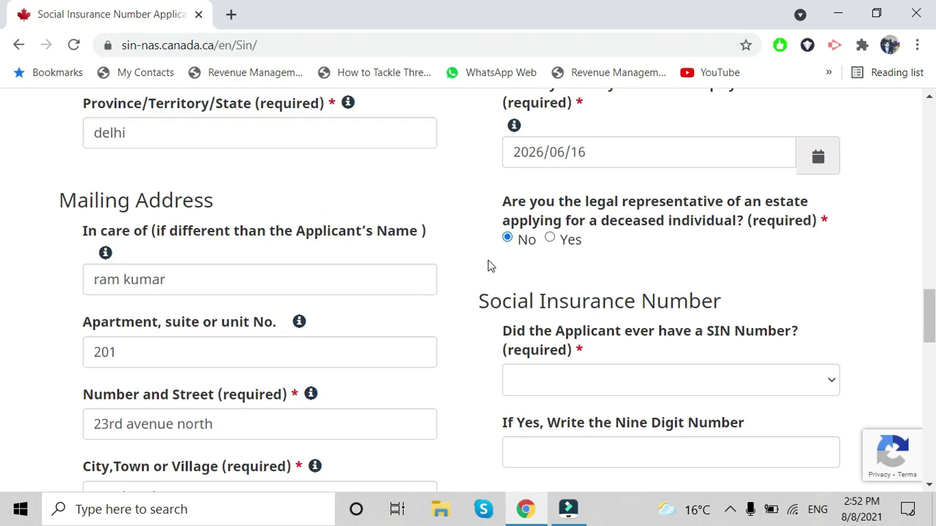
scroll(490, 266, down, 5)
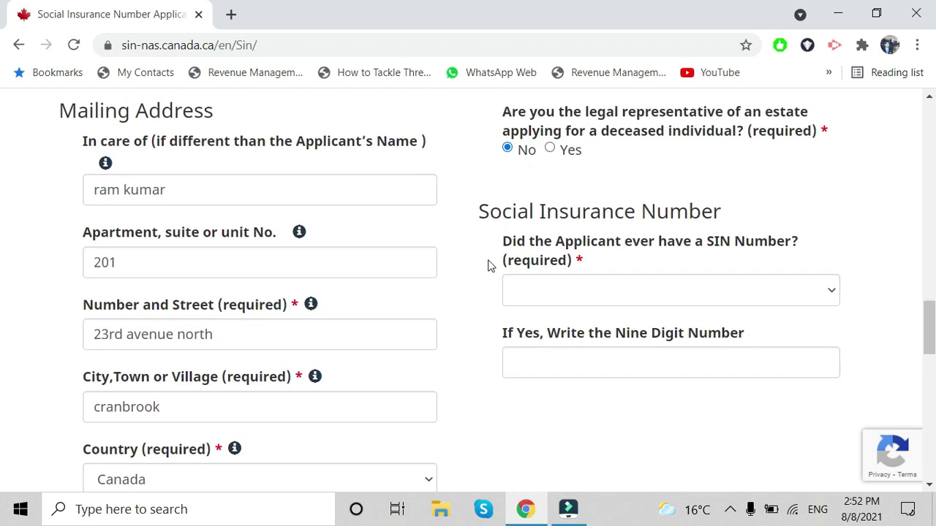
scroll(490, 265, down, 1)
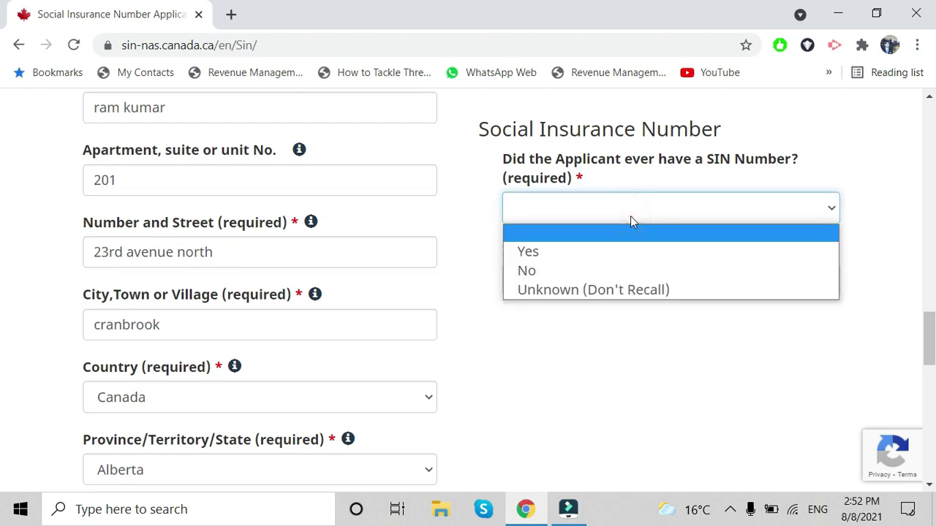
click(552, 252)
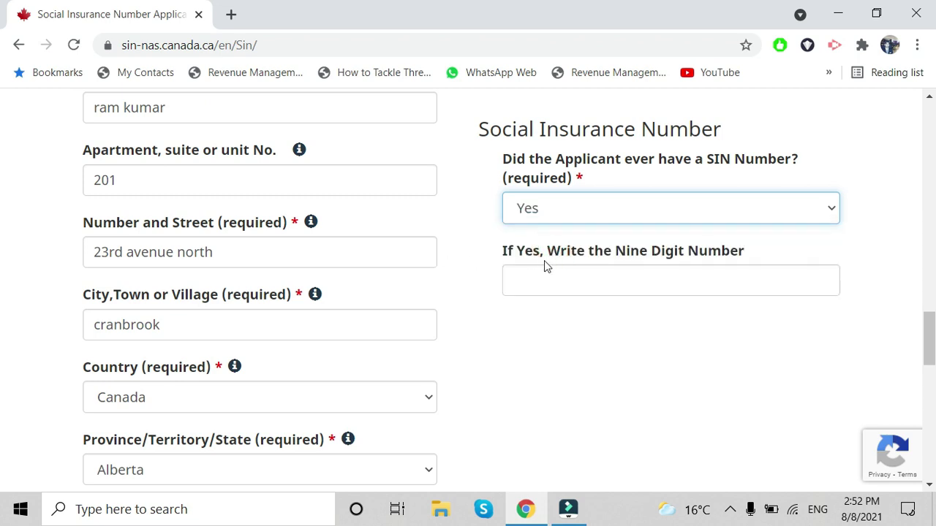
click(526, 280)
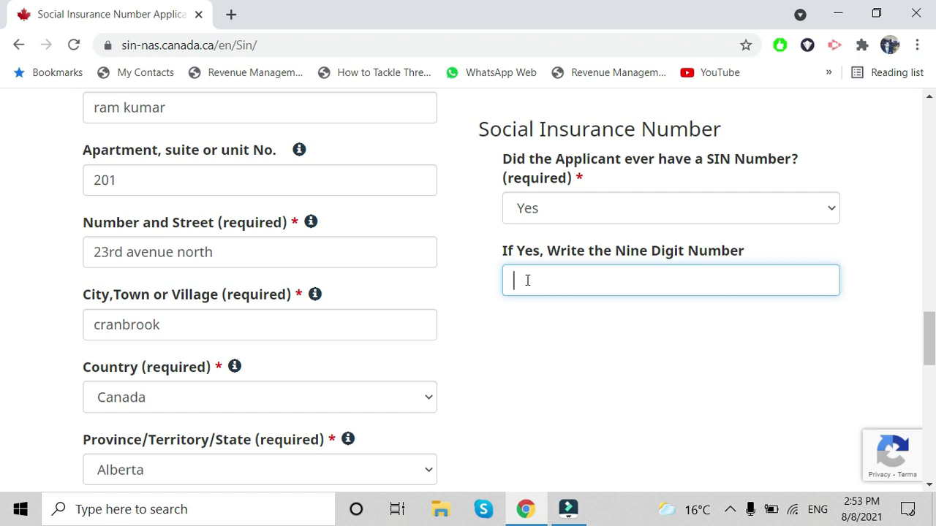
scroll(527, 280, down, 4)
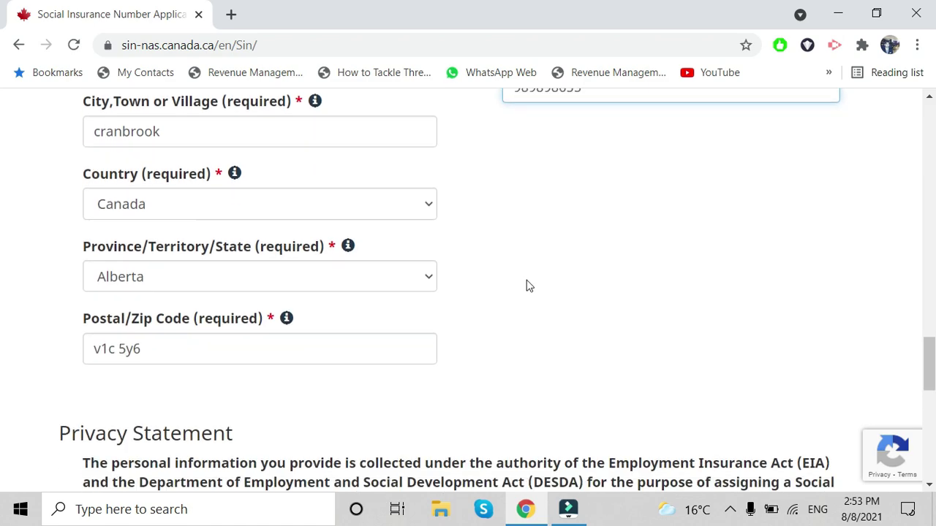
scroll(529, 285, down, 5)
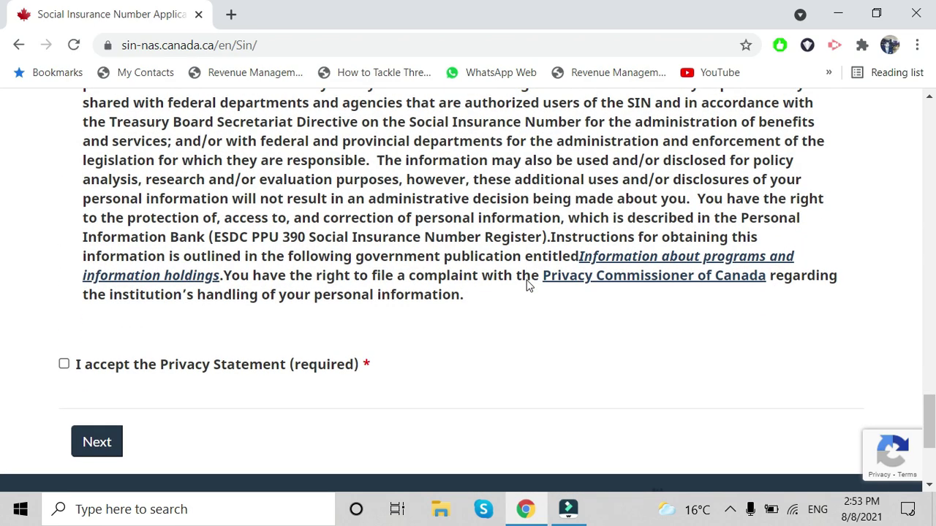
scroll(529, 285, up, 20)
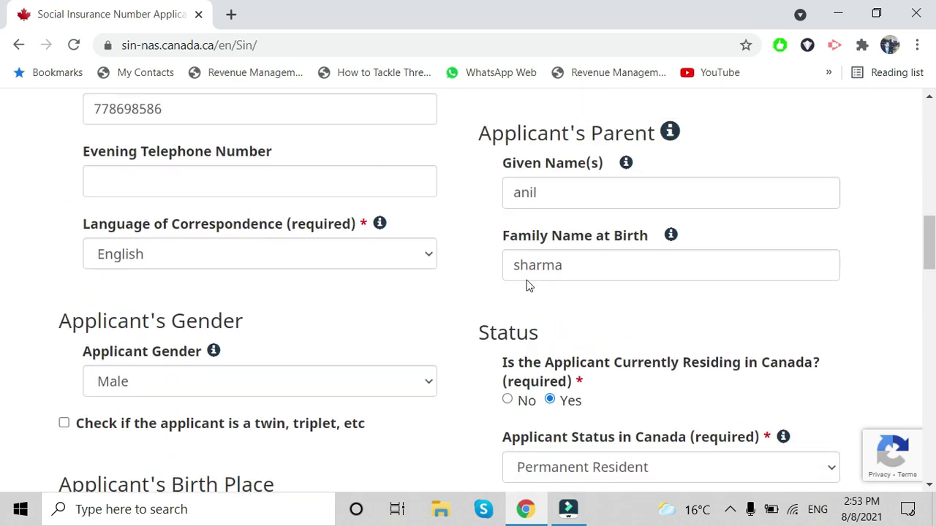
scroll(527, 280, up, 6)
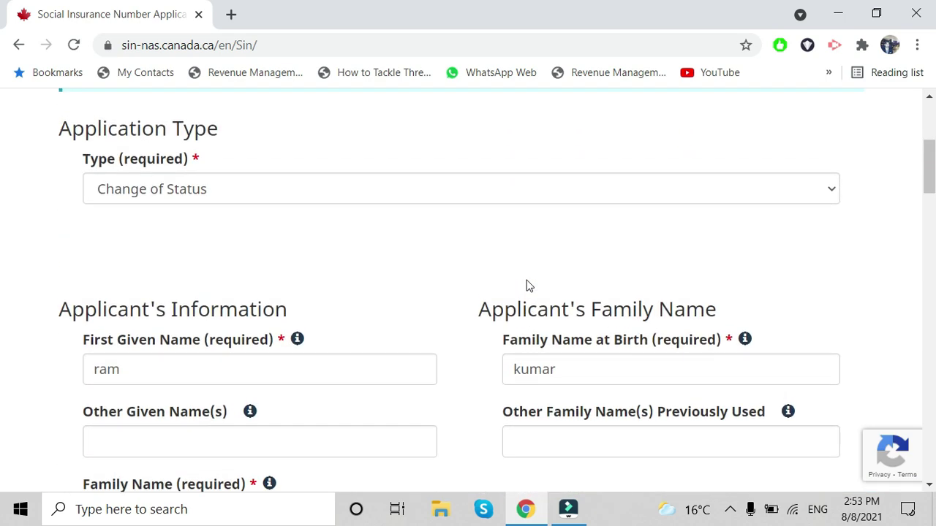
scroll(529, 285, down, 2)
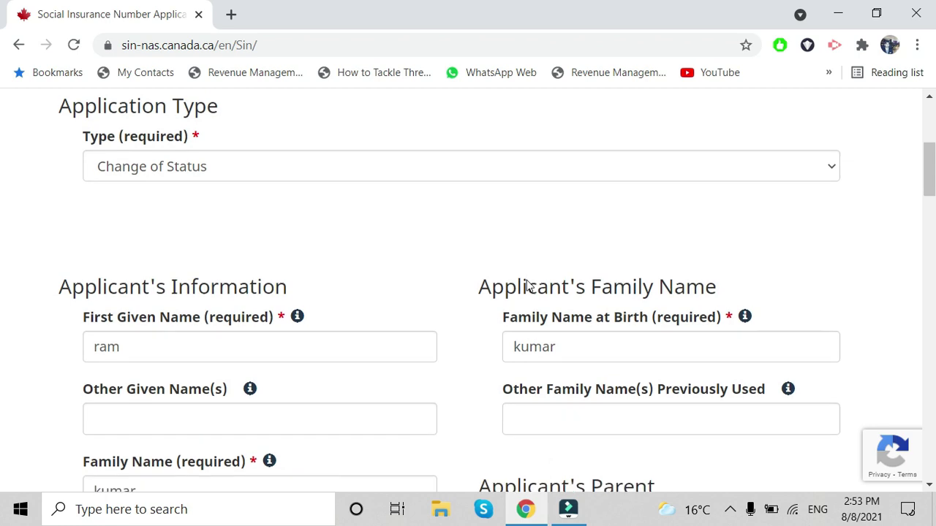
scroll(529, 285, down, 5)
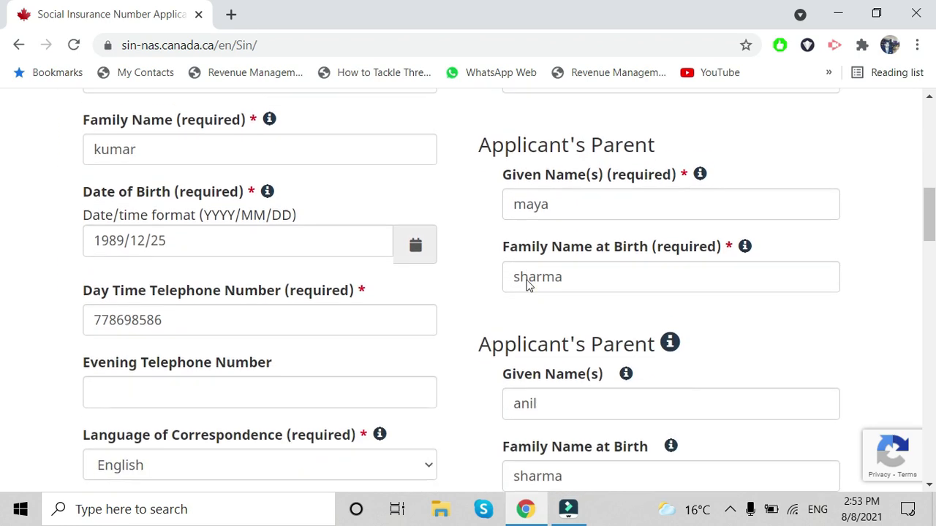
scroll(529, 285, down, 4)
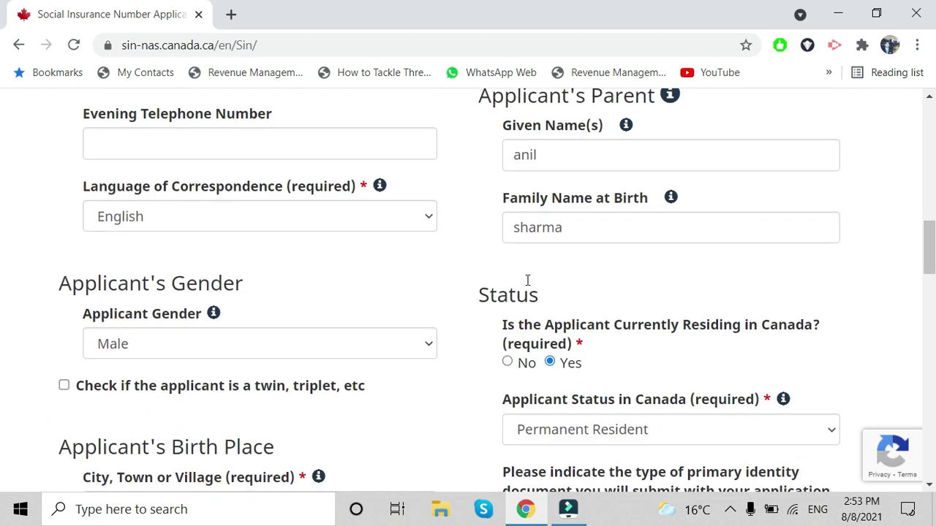
scroll(528, 280, down, 4)
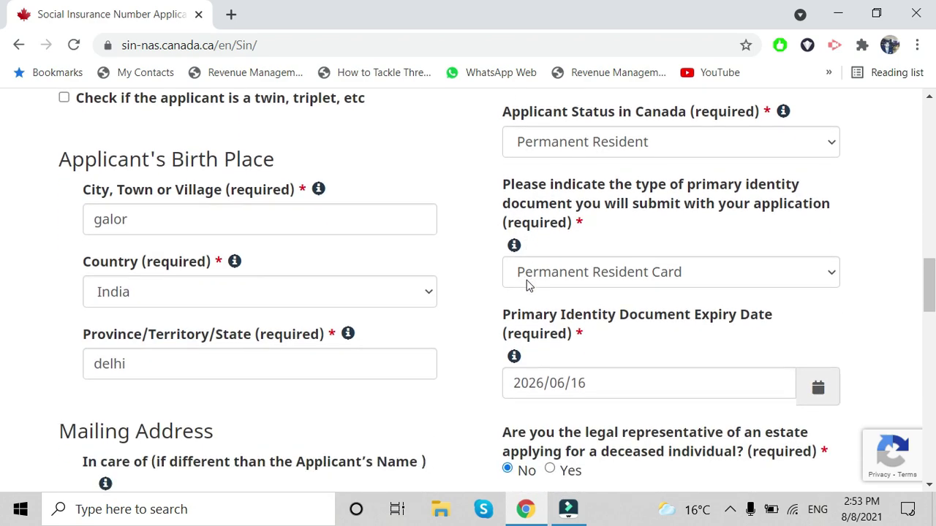
scroll(528, 280, down, 4)
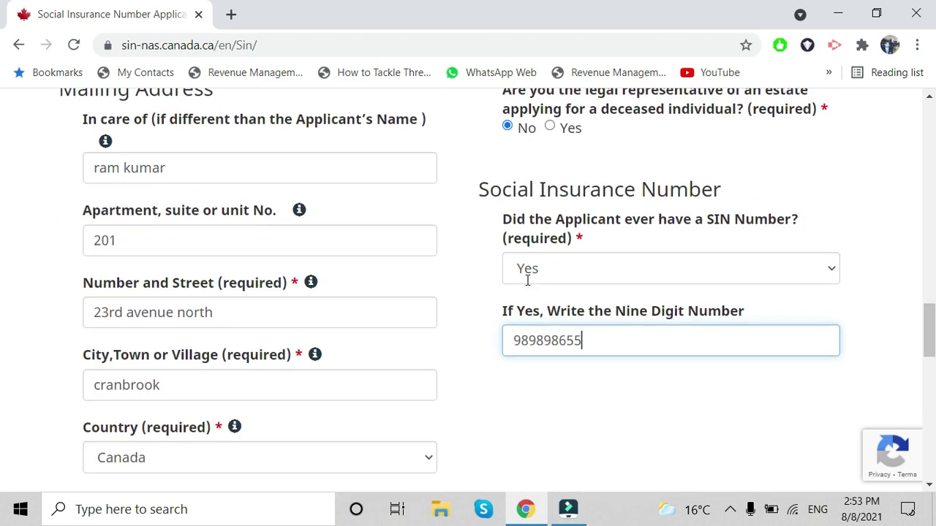
scroll(527, 280, down, 10)
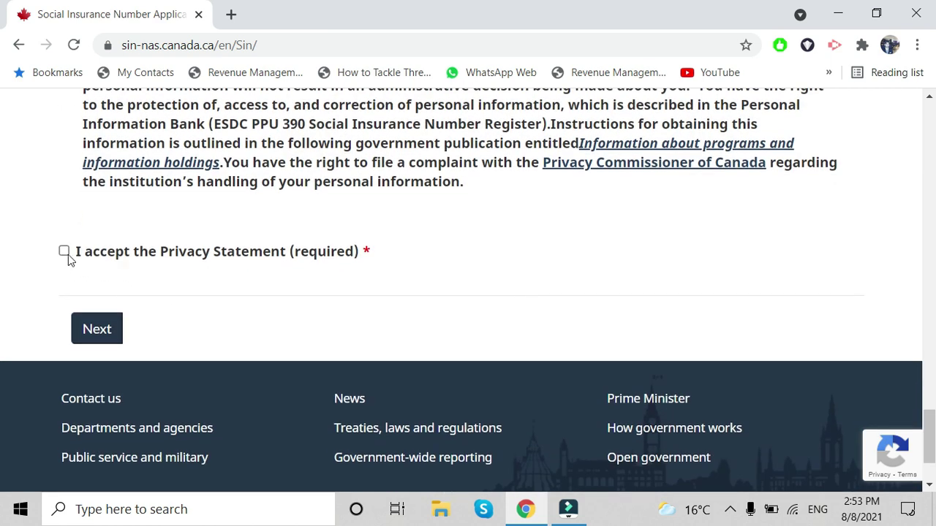
- Tick 'I accept the Privacy Statement' and move on to the 50% Acknowledgement step
click(65, 252)
click(109, 331)
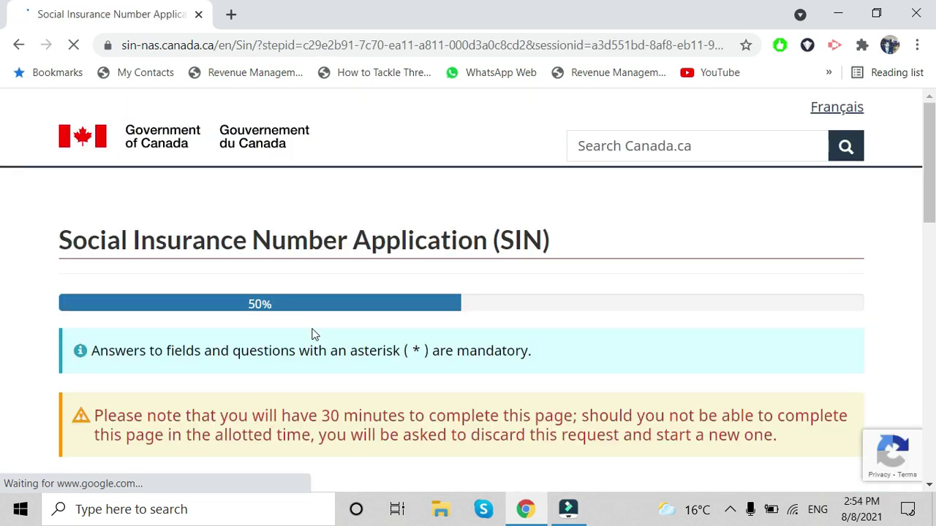
- Select Yes for 'Are you applying for yourself?' and type the applicant's full name in Print your Name
scroll(313, 334, down, 3)
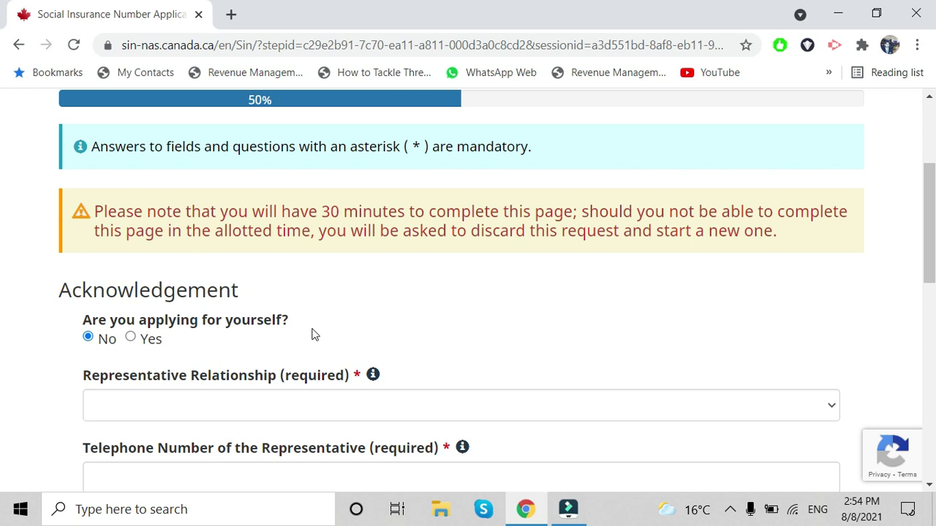
scroll(312, 334, down, 2)
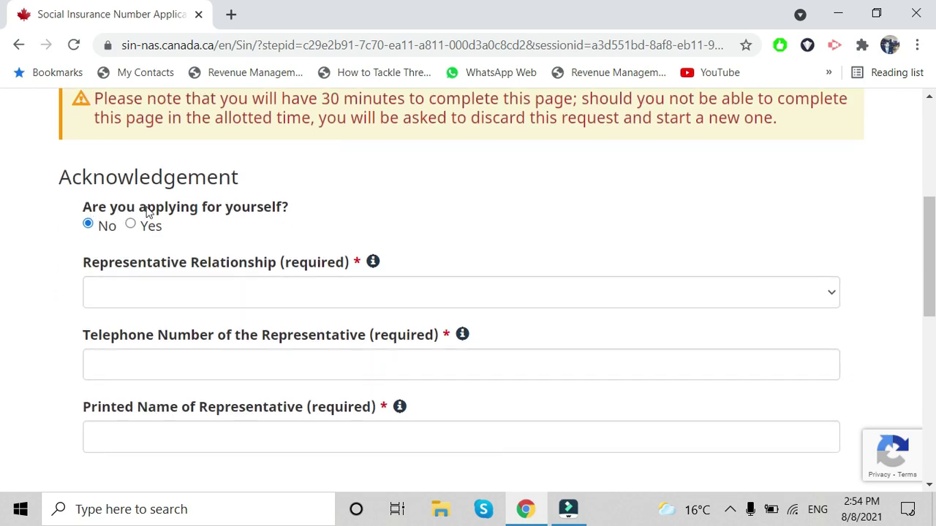
click(130, 224)
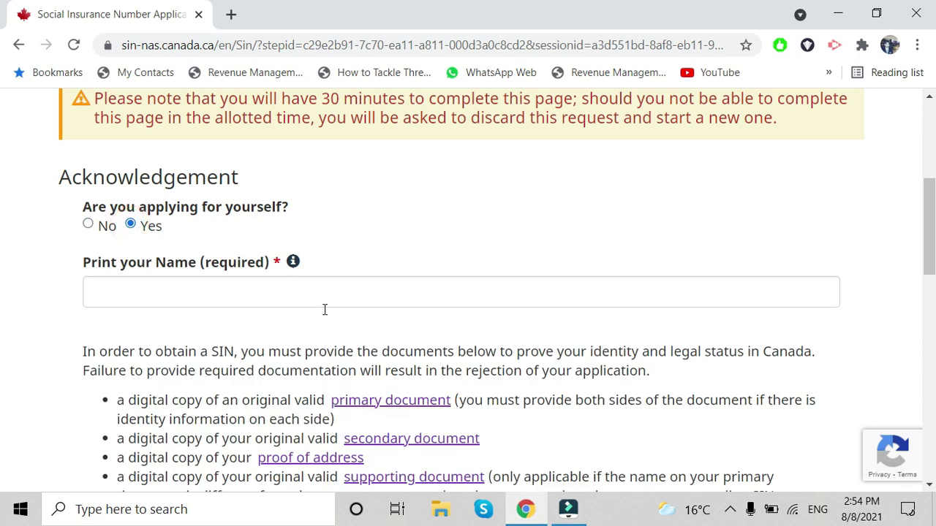
scroll(362, 330, down, 1)
click(154, 242)
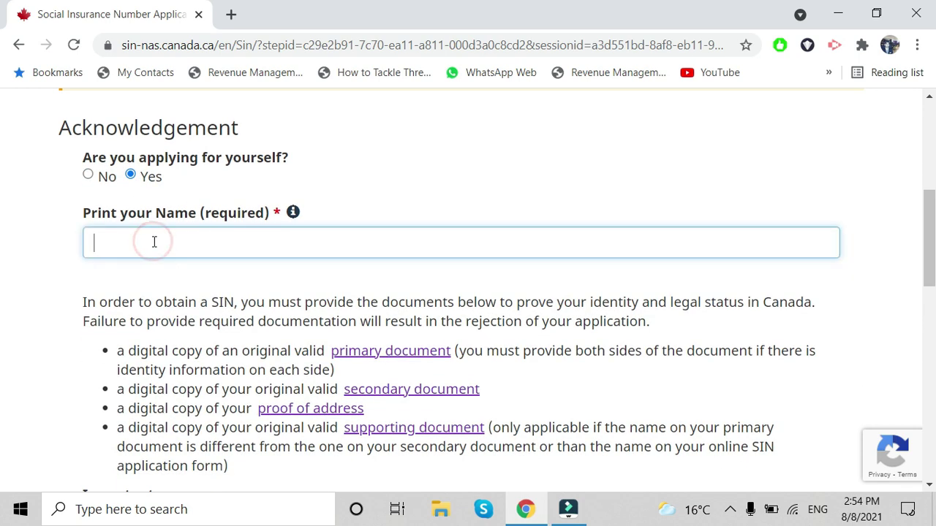
scroll(402, 296, down, 1)
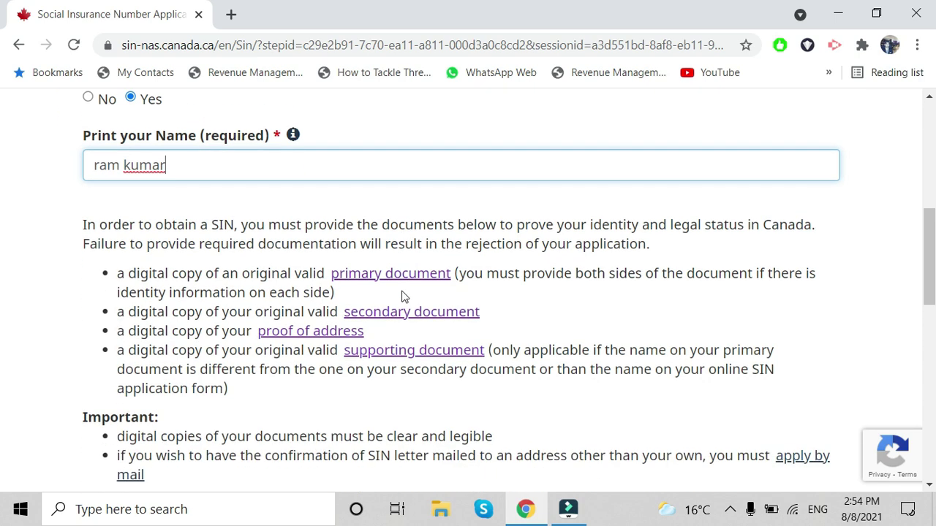
scroll(402, 296, down, 2)
scroll(401, 296, up, 1)
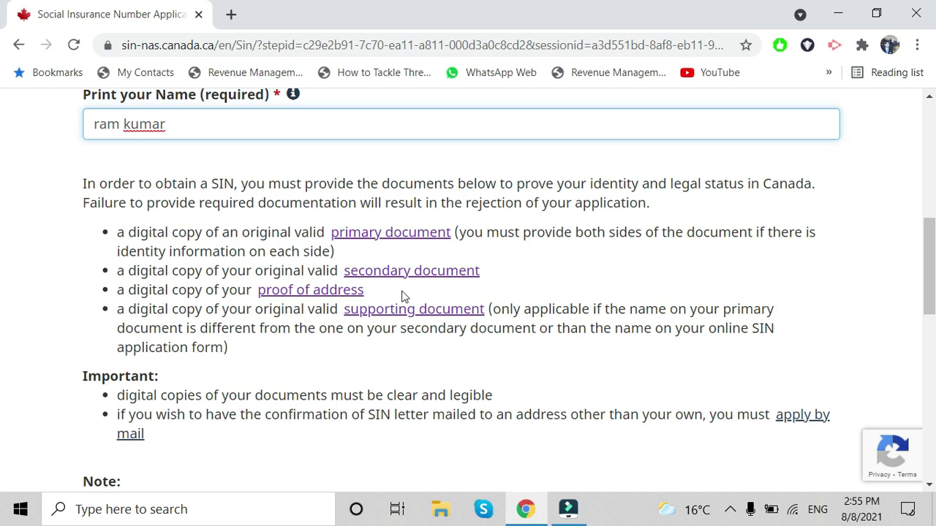
- Scroll down the application form to the Upload Documents section
scroll(402, 296, down, 2)
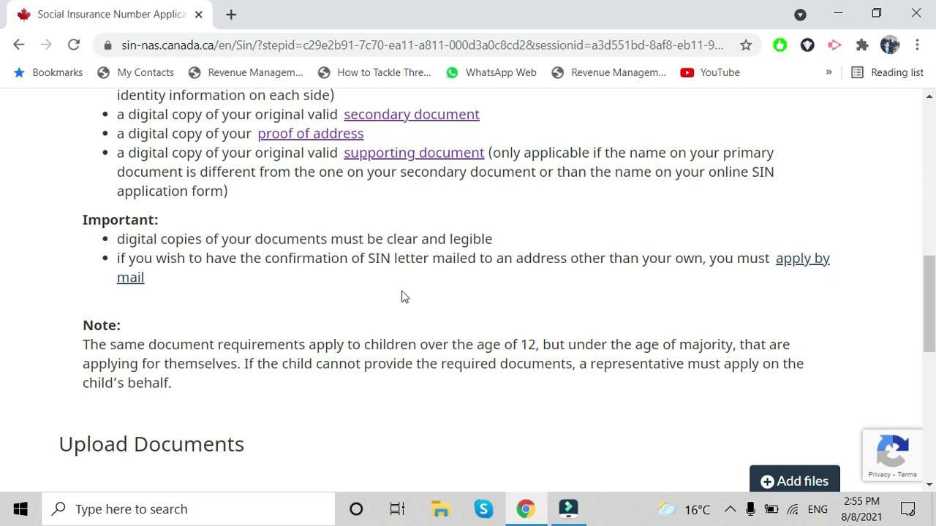
- Tick the 'I acknowledge that the information provided is true and complete' checkbox below Upload Documents
scroll(401, 296, down, 4)
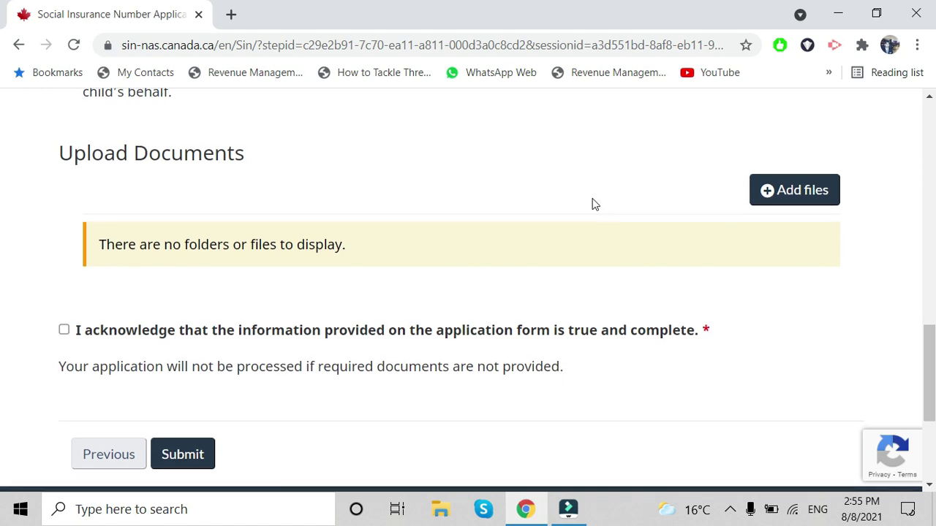
scroll(594, 204, down, 1)
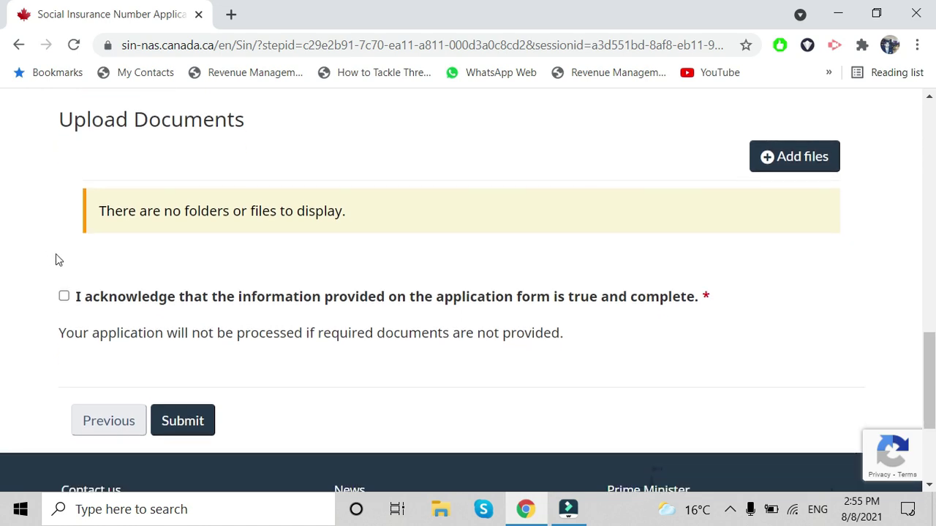
click(66, 301)
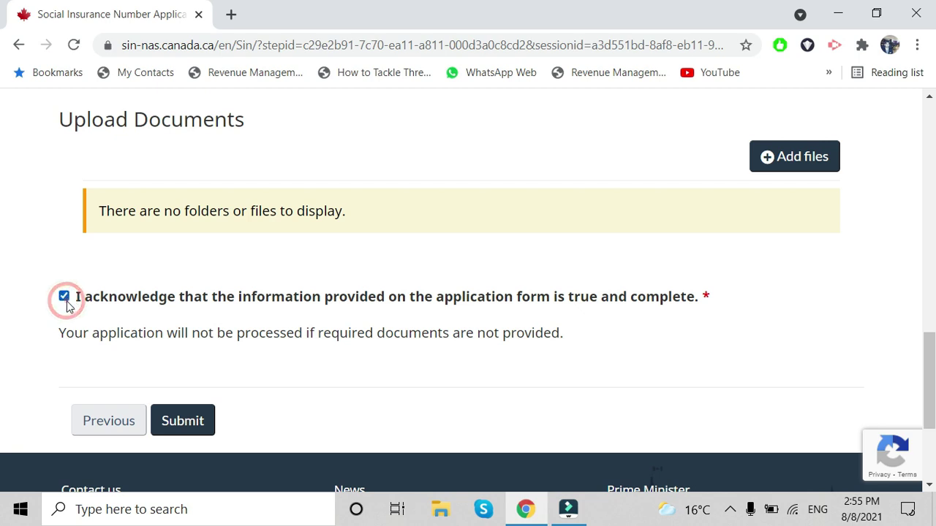